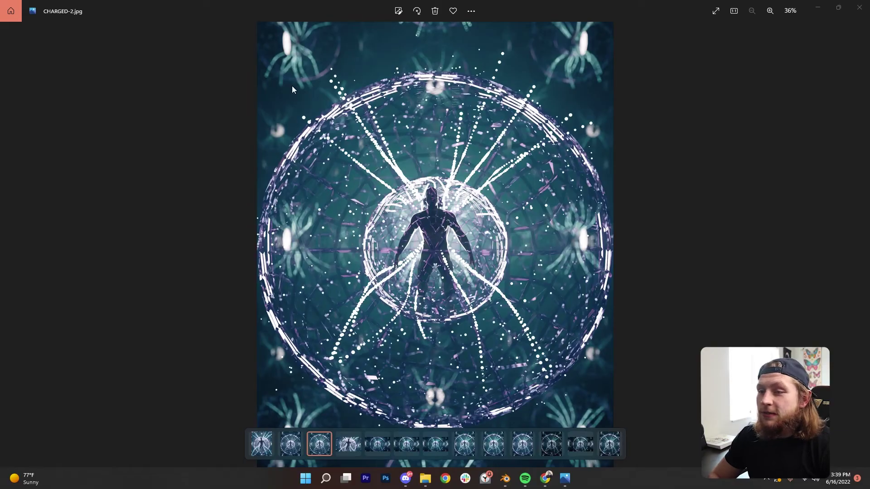
Browse the finished renders of the figure surrounded by glowing orb strands
key(Left)
key(Right)
key(Right)
key(Right)
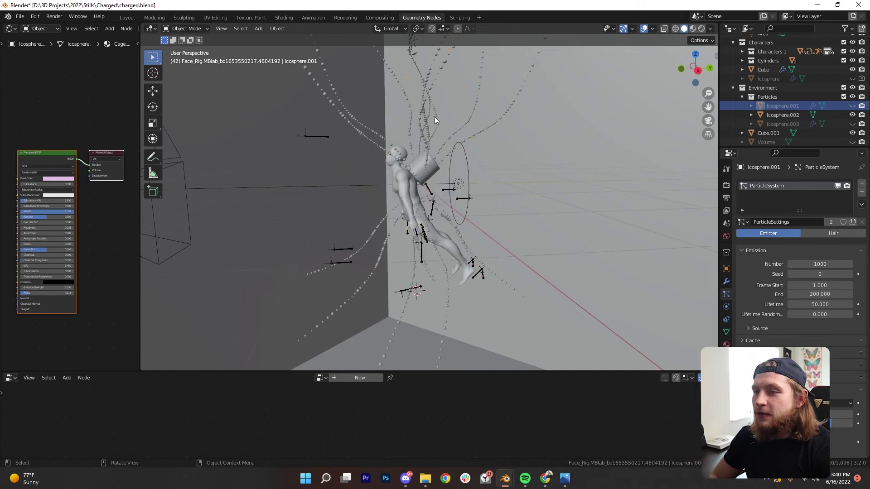
Select the orb strands around the figure, shift them upward along global Z, and inspect them from several angles
click(433, 113)
middle_drag(433, 121, 496, 200)
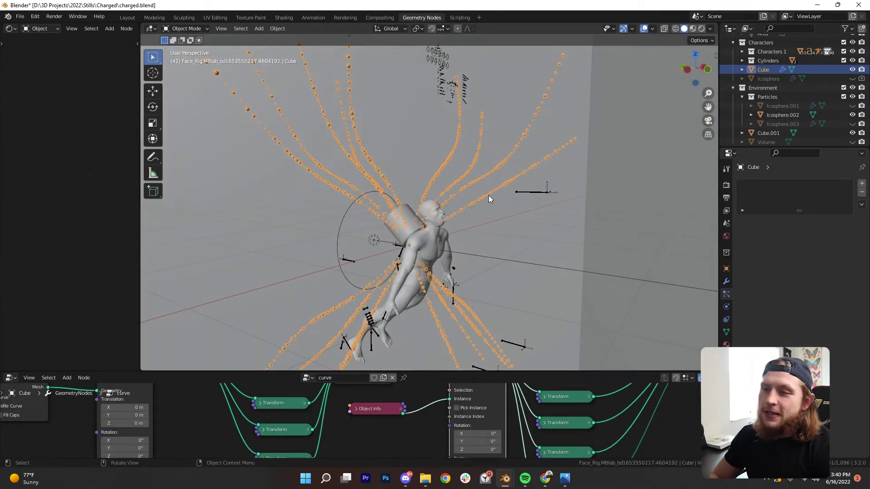
key(g)
key(z)
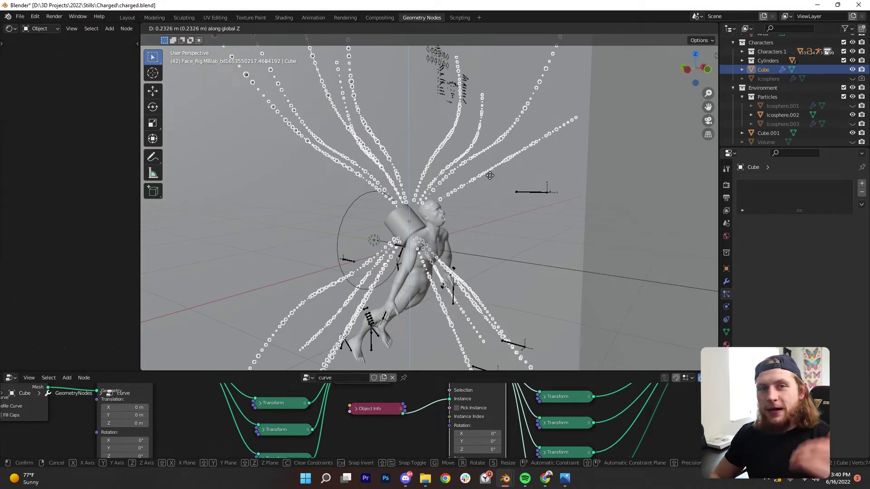
click(490, 178)
middle_drag(491, 178, 420, 167)
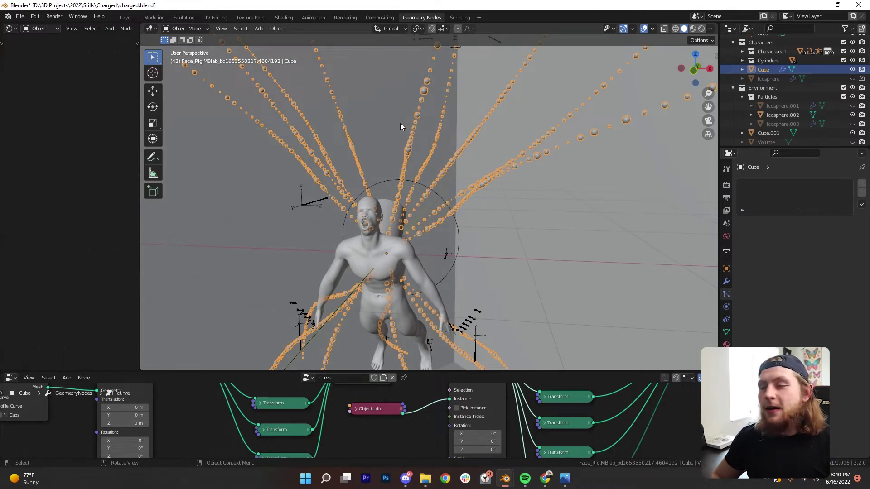
middle_drag(400, 125, 341, 195)
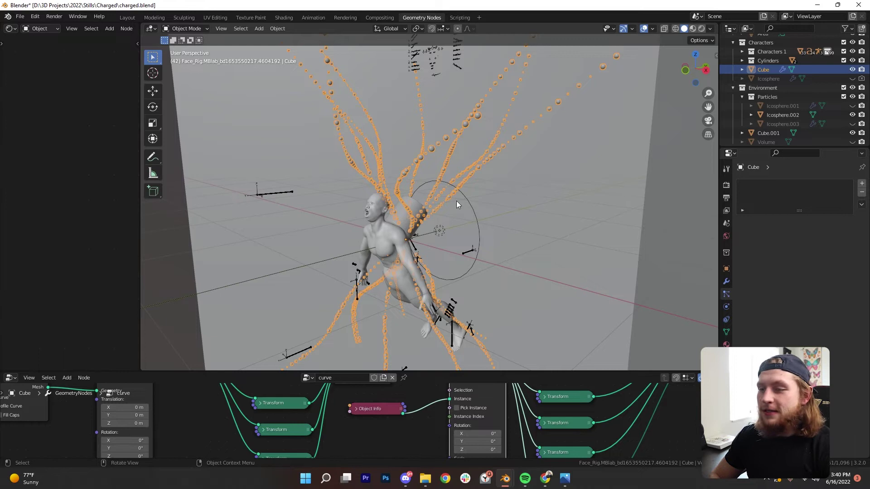
Switch to the geocurve orbs.blend project and enlarge its 3D viewport by shrinking the spreadsheet and node areas
click(816, 6)
middle_drag(493, 229, 489, 208)
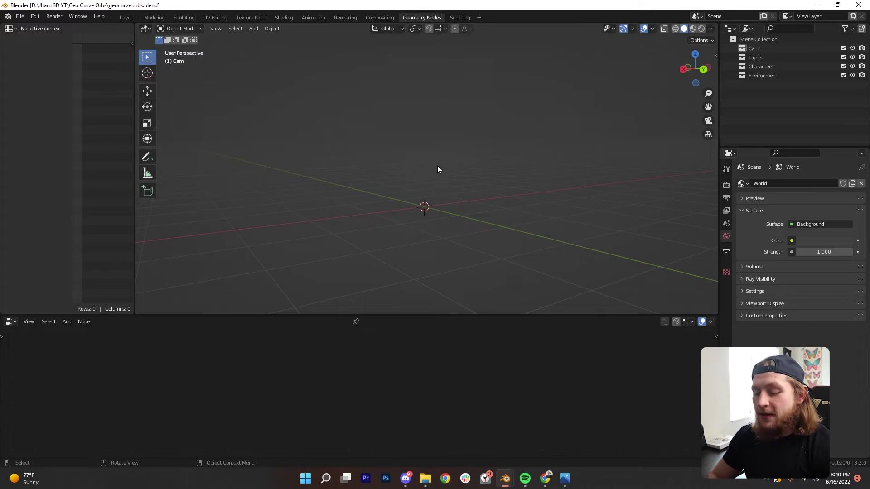
shift+middle_drag(450, 167, 496, 160)
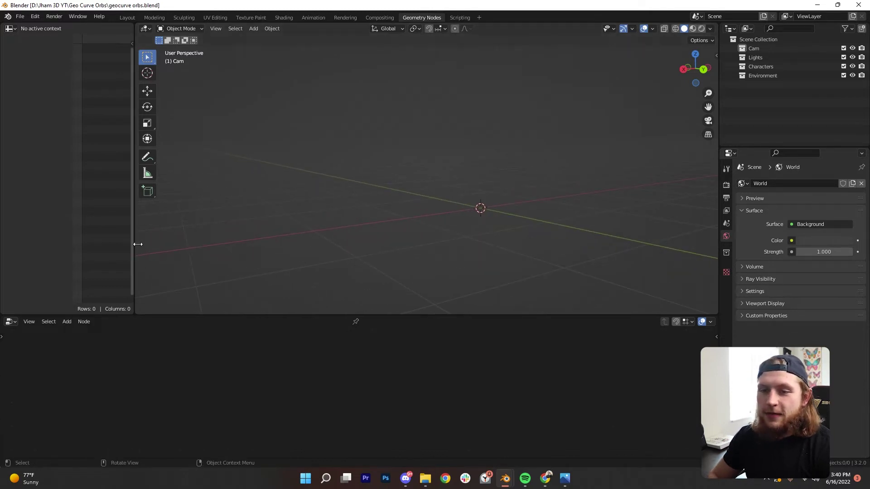
drag(138, 245, 105, 247)
drag(176, 315, 178, 334)
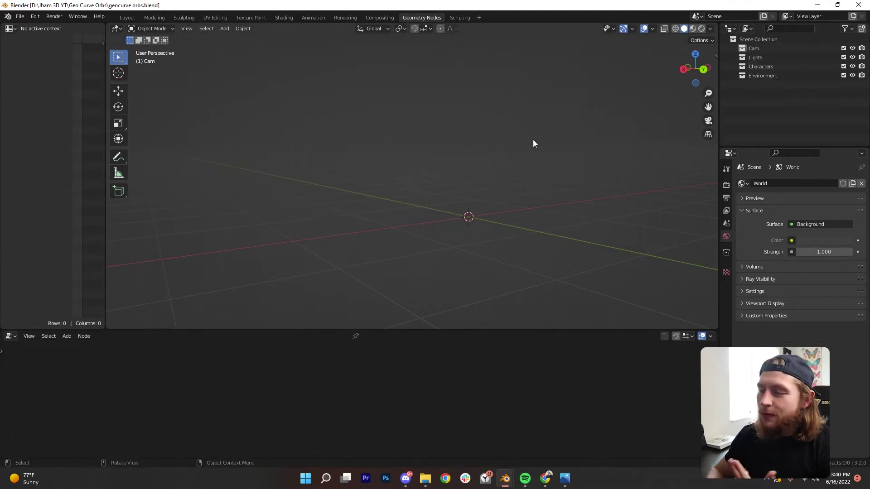
Make the Environment collection active and open the Geometry Nodes workspace
click(769, 67)
middle_drag(498, 166, 476, 178)
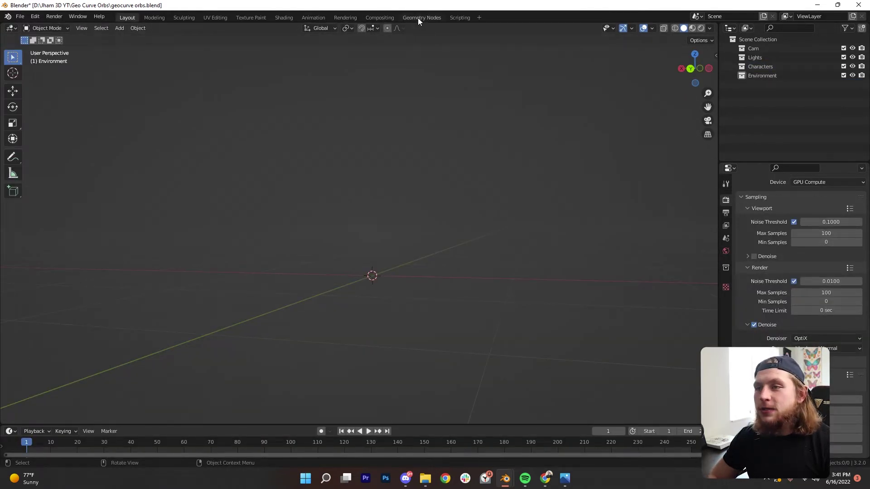
click(419, 18)
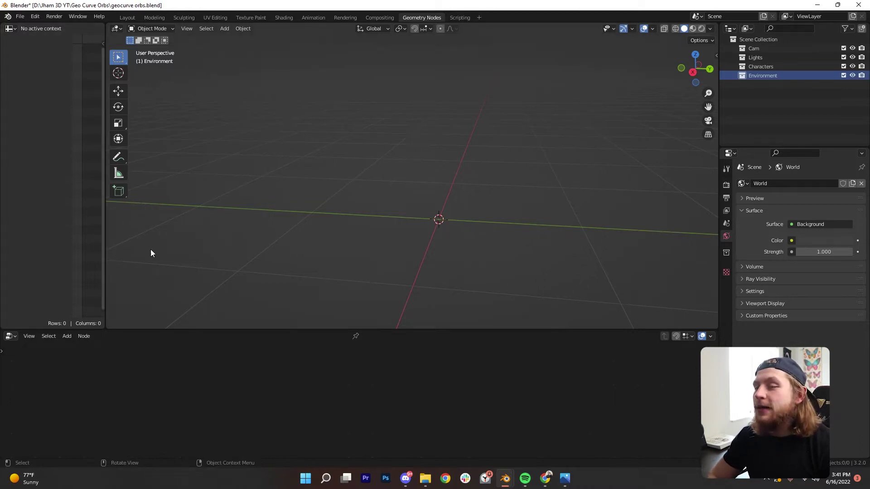
middle_drag(312, 236, 342, 239)
middle_drag(387, 214, 414, 26)
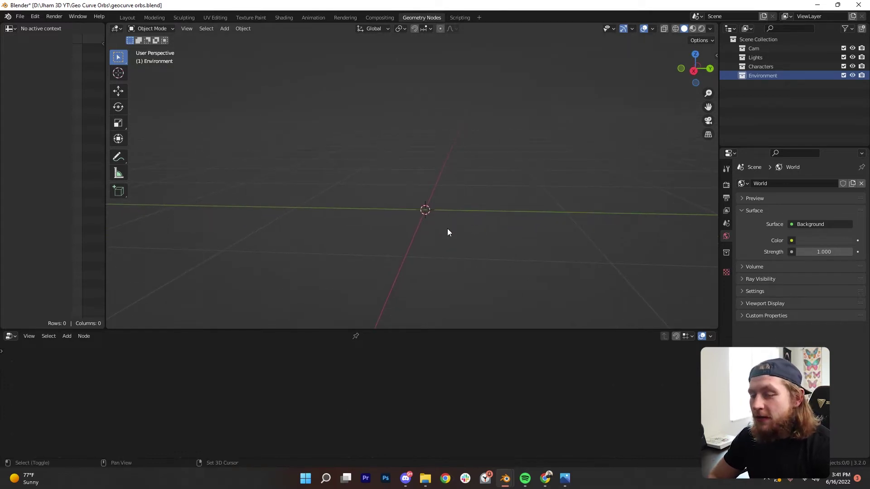
Add a Bezier curve at the origin in the Environment collection and leave it selected
key(shift+a)
mouse_move(415, 241)
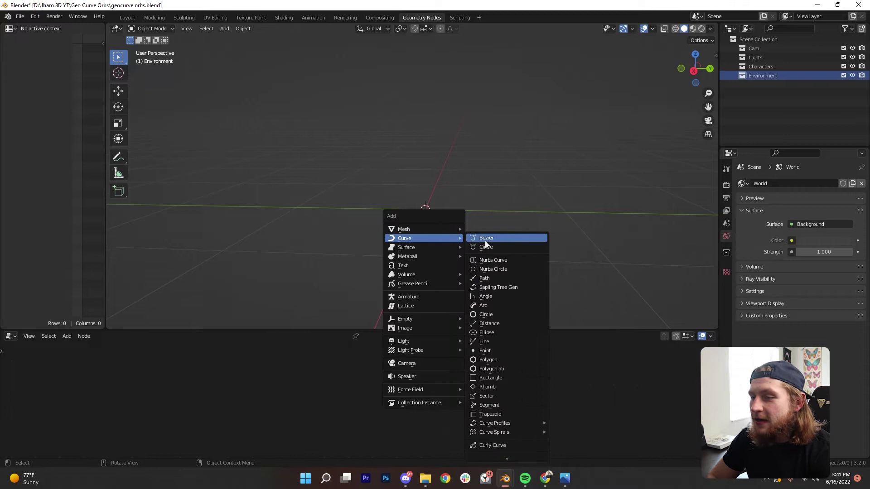
click(488, 239)
click(496, 219)
middle_drag(496, 220, 391, 280)
click(411, 199)
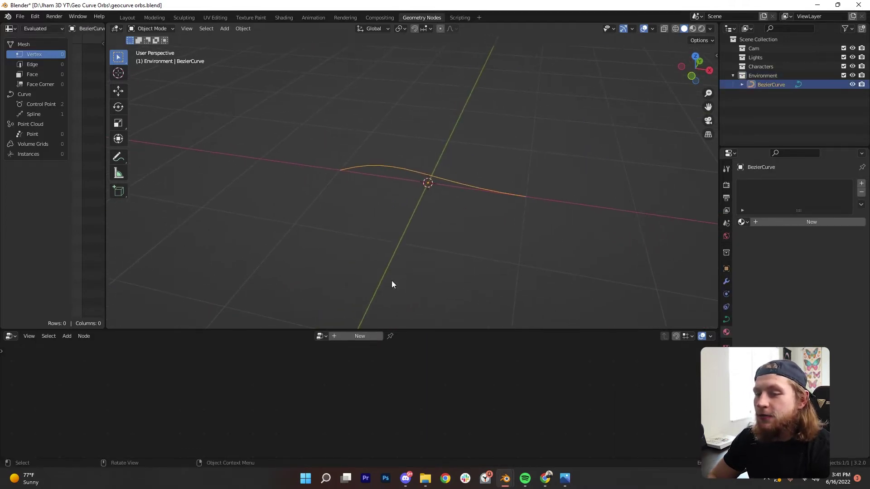
Create a new geometry node group on the Bezier curve and space the Group Input and Group Output nodes apart
click(340, 336)
double_click(349, 337)
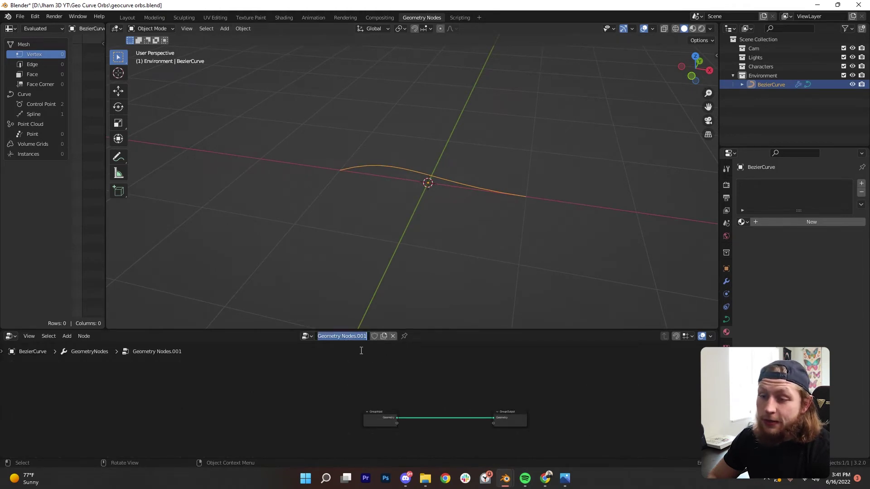
click(371, 374)
middle_drag(425, 374, 415, 341)
scroll(449, 242, up, 2)
middle_drag(348, 354, 271, 351)
drag(253, 383, 199, 380)
middle_drag(412, 249, 471, 147)
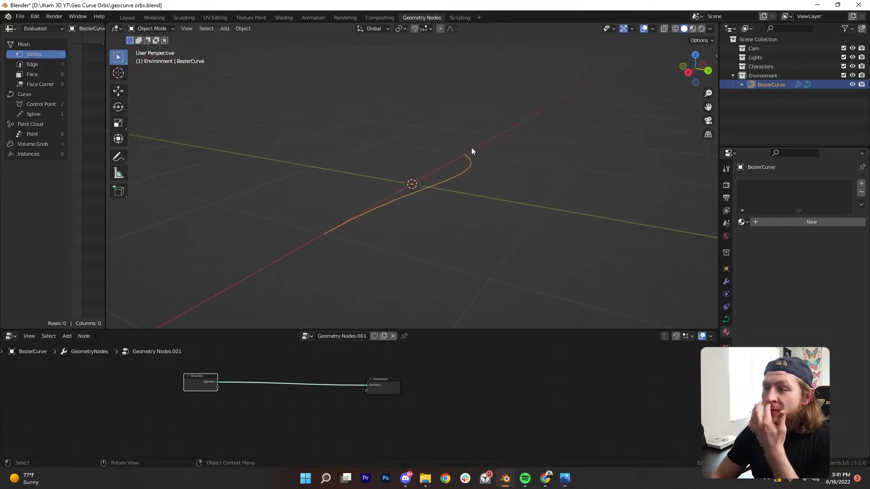
Add an ico sphere to the Environment collection and give it a level 2 subdivision modifier
click(770, 76)
key(shift+a)
mouse_move(431, 167)
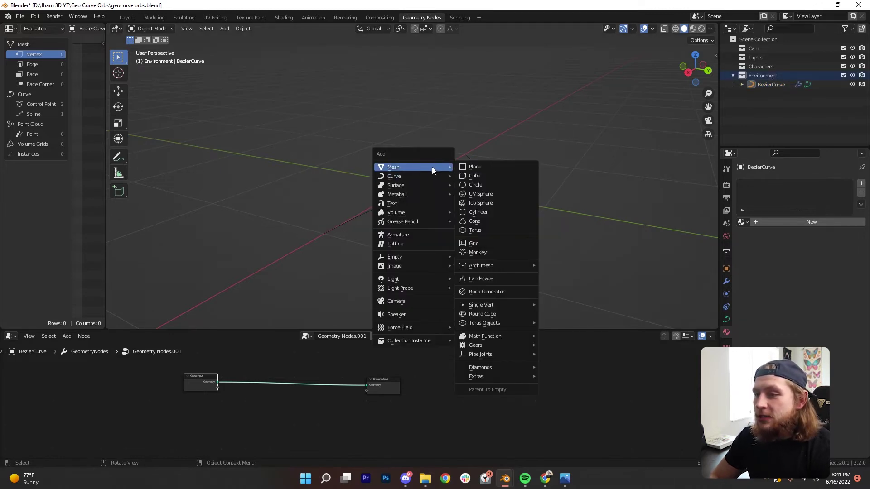
click(507, 202)
middle_drag(495, 202, 513, 208)
key(ctrl+2)
scroll(498, 207, up, 4)
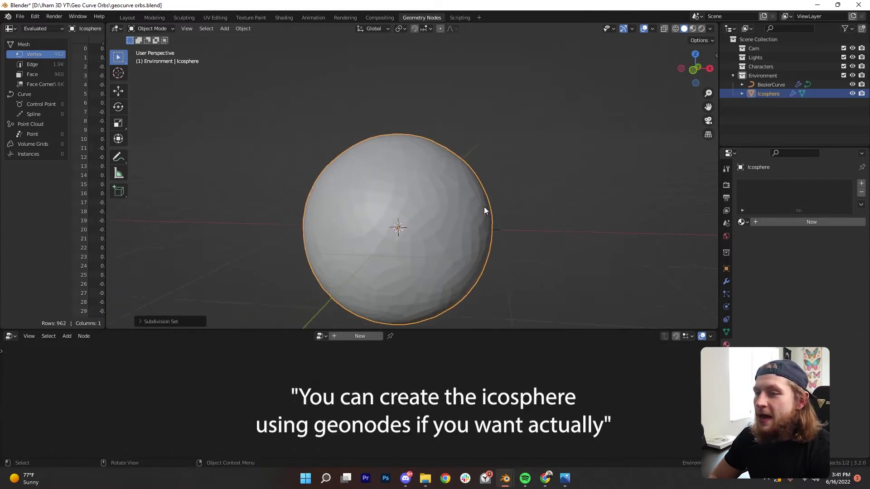
Shade the ico sphere smooth and show its subdivision modifier settings
right_click(426, 182)
click(426, 183)
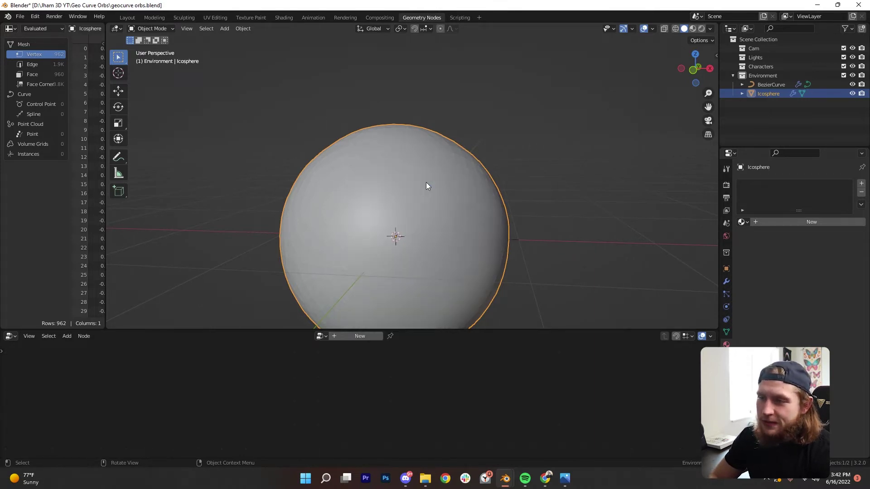
middle_drag(425, 183, 459, 186)
scroll(461, 186, down, 1)
middle_drag(506, 218, 468, 178)
middle_drag(561, 234, 496, 198)
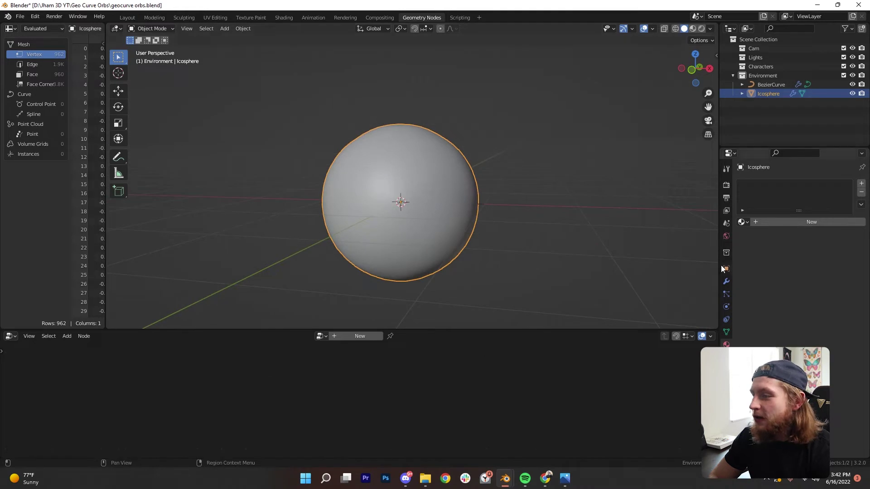
key(ctrl+2)
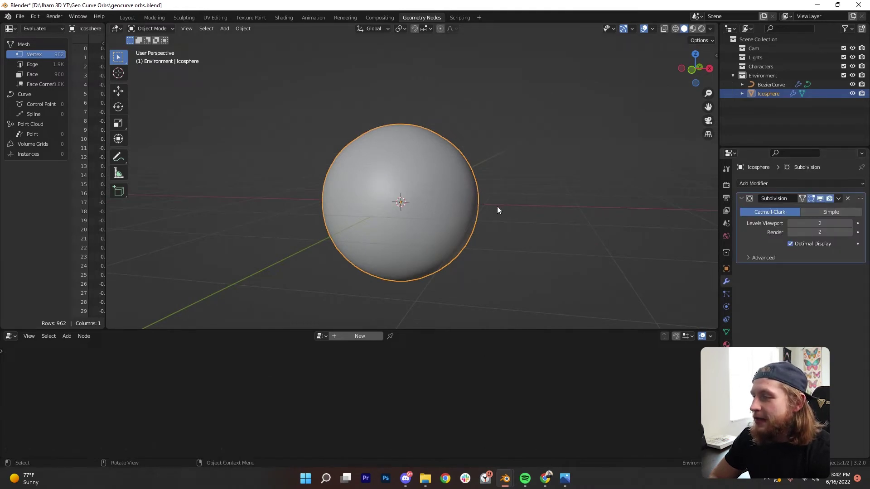
middle_drag(489, 209, 507, 184)
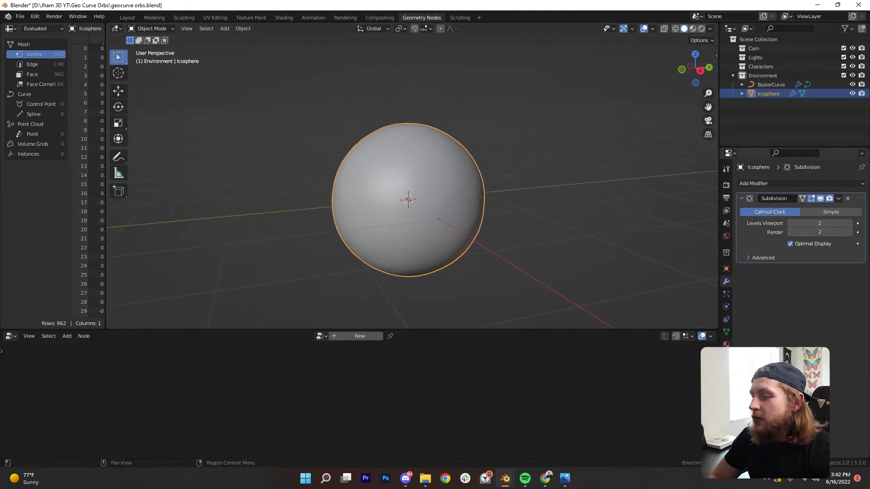
Create a new material on the ico sphere and name it Emission
click(726, 344)
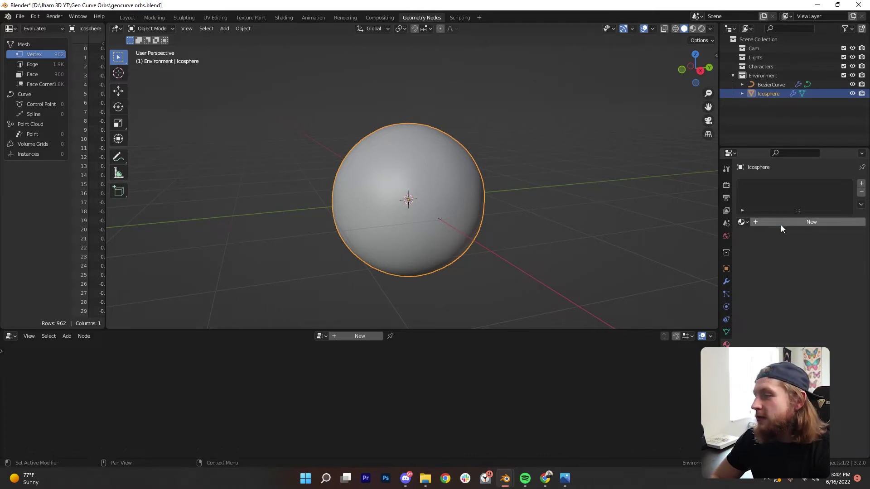
click(781, 222)
double_click(782, 222)
text(E)
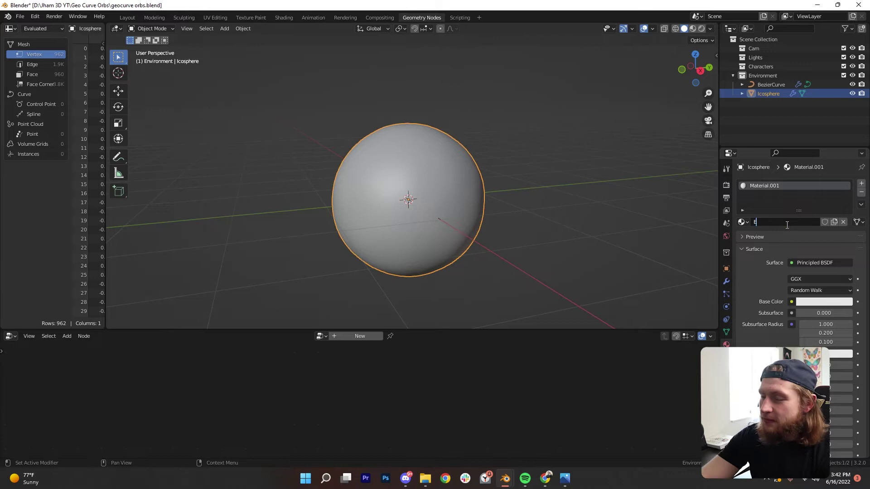
text(mission)
key(Return)
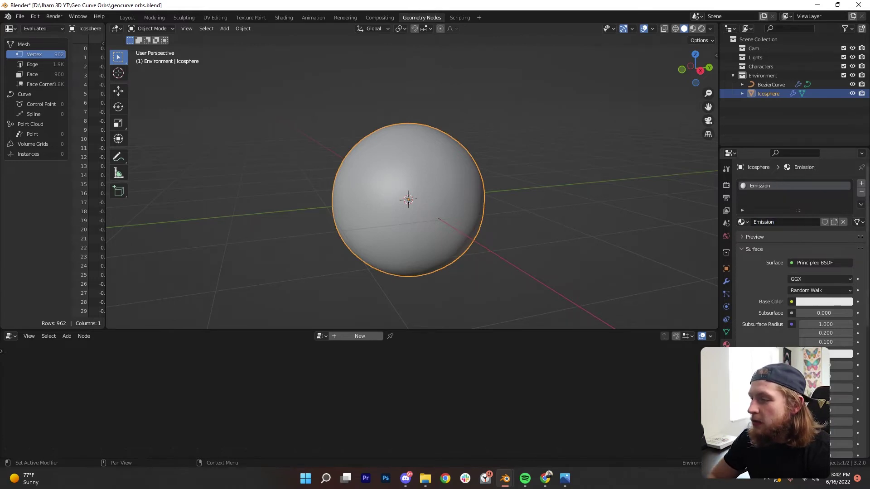
Change the material's surface to an Emission shader with strength 12 and a pale cyan color
click(828, 301)
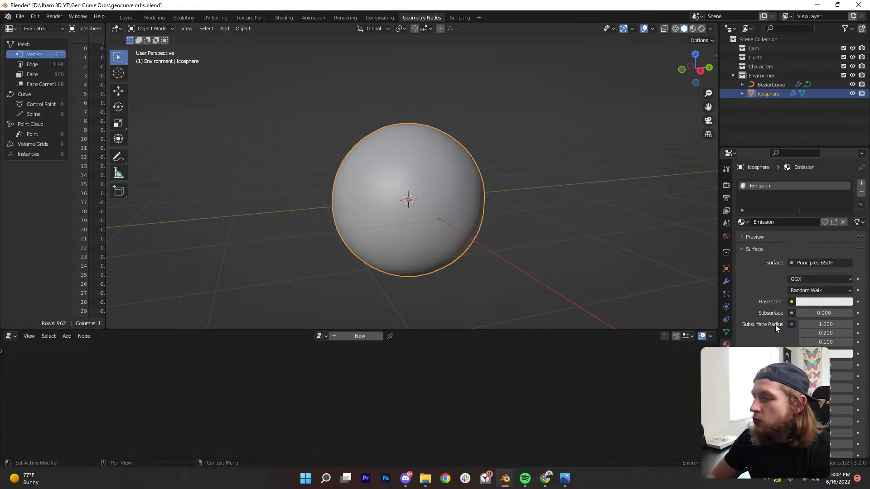
click(808, 264)
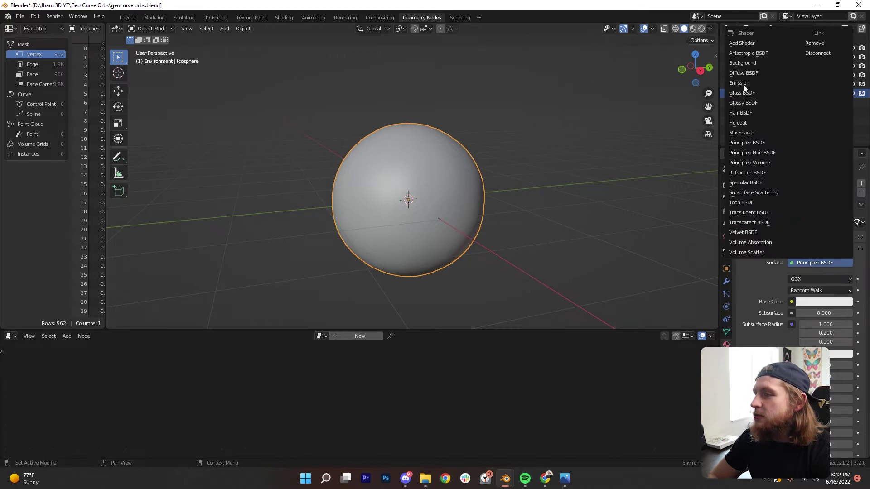
click(790, 83)
click(818, 290)
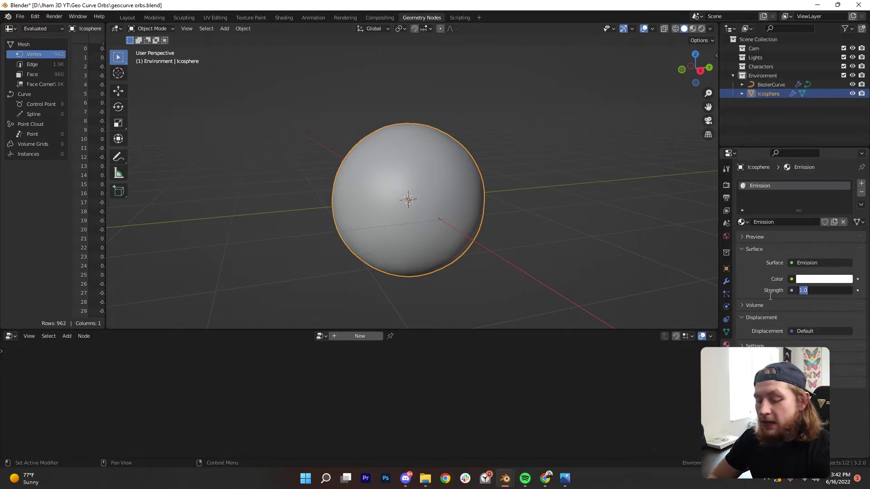
text(12)
key(Return)
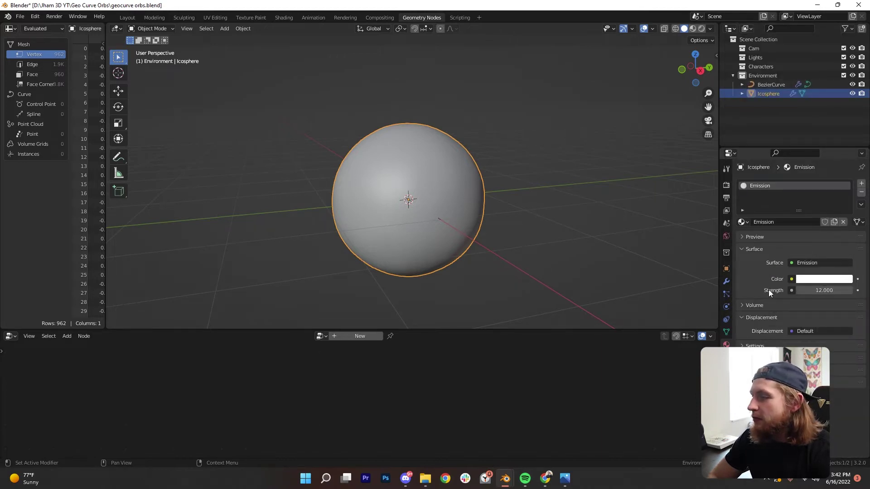
click(832, 278)
click(806, 181)
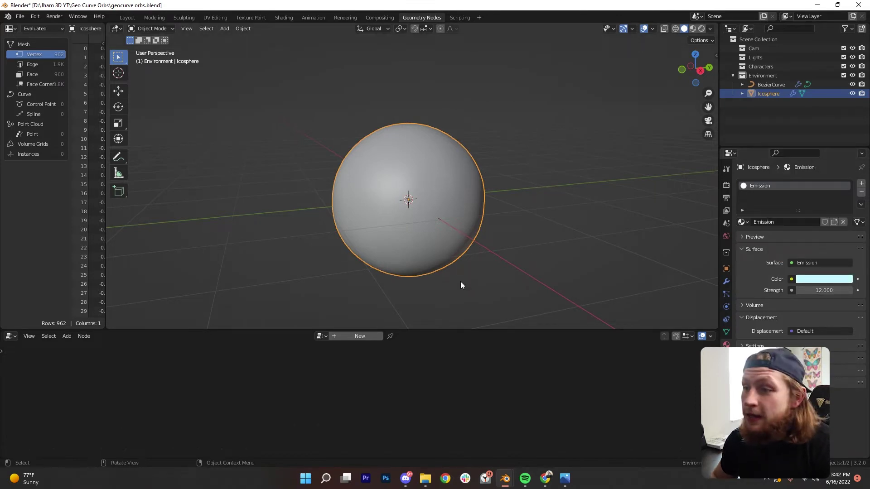
Preview the glowing sphere in Material Preview shading and switch the viewport to Rendered shading
click(693, 29)
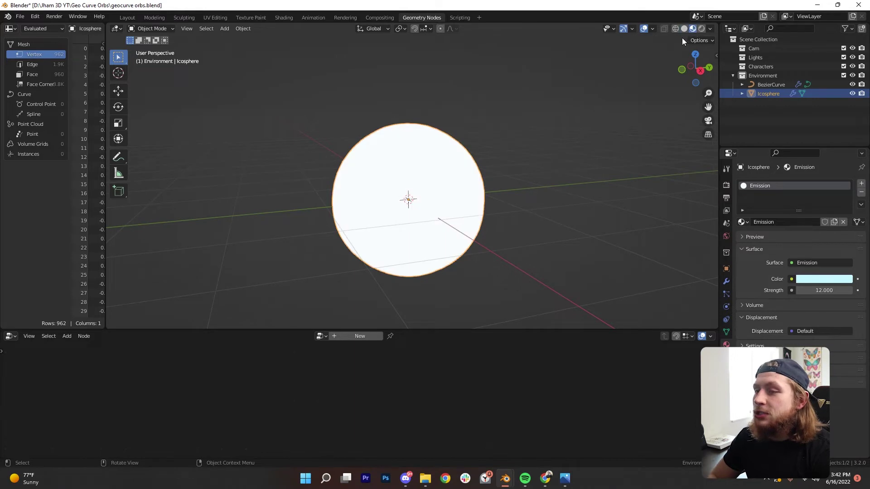
middle_drag(488, 144, 561, 128)
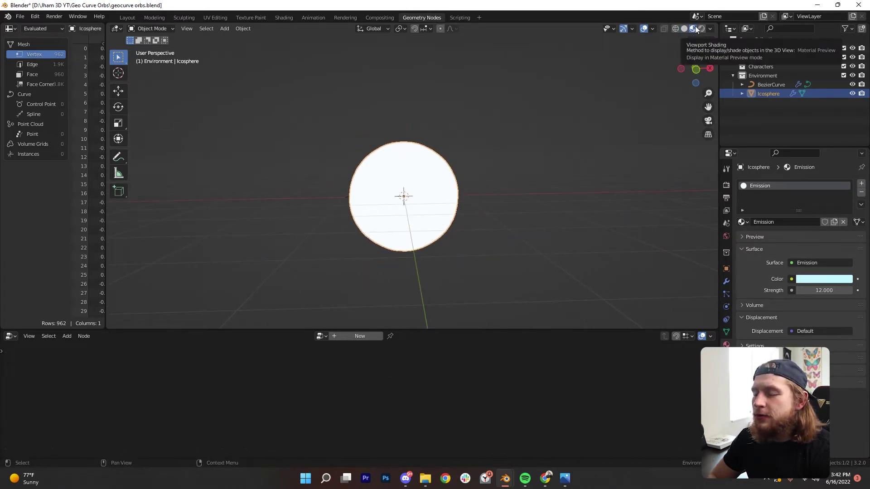
middle_drag(490, 135, 565, 157)
scroll(508, 158, up, 2)
key(g)
right_click(552, 127)
click(701, 29)
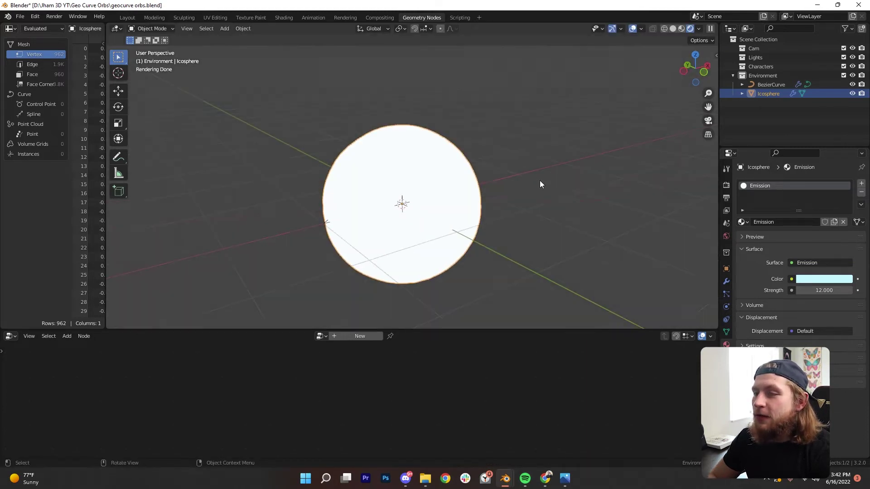
mouse_move(536, 183)
middle_down()
mouse_move(654, 197)
mouse_move(579, 195)
middle_up()
Check the scene's render engine settings and the sphere material's emission strength
click(726, 185)
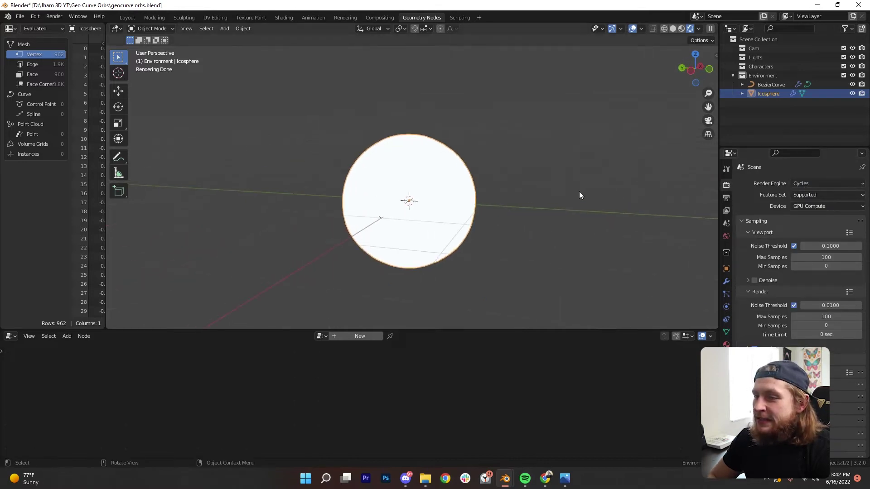
click(726, 345)
mouse_move(821, 291)
mouse_down()
mouse_move(797, 290)
mouse_move(846, 290)
mouse_move(824, 290)
mouse_up()
Hide the ico sphere in the viewport so that only the Bezier curve is displayed
scroll(511, 206, down, 3)
middle_drag(511, 205, 564, 212)
scroll(564, 212, up, 2)
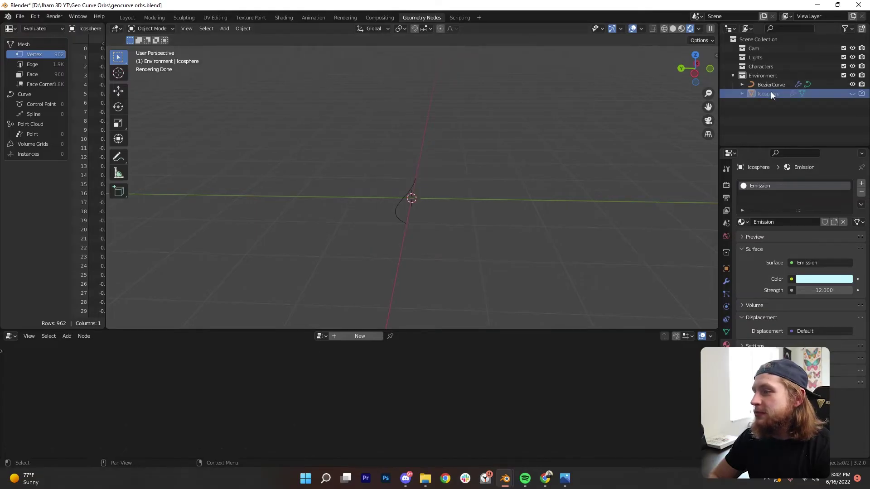
click(852, 94)
click(852, 93)
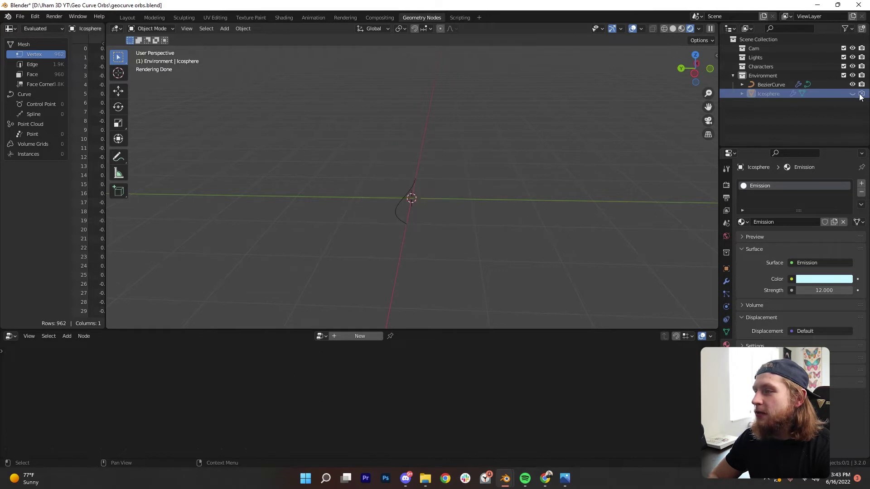
Select the Bezier curve and move its Group Input node farther away from the Group Output
middle_drag(612, 145, 431, 201)
click(431, 189)
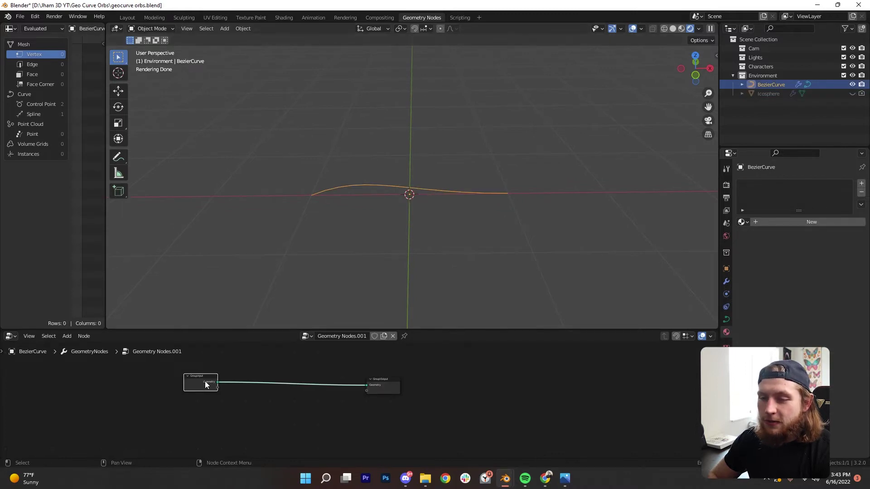
drag(205, 380, 149, 378)
middle_drag(249, 366, 273, 376)
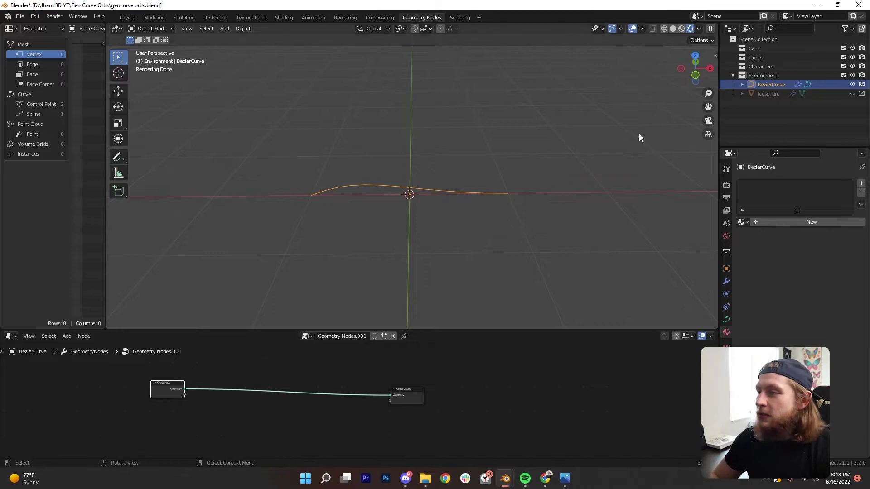
Bring the ico sphere into the curve's geometry node tree as an Object Info node, placed below the Group Input
click(769, 94)
drag(726, 100, 243, 419)
scroll(243, 420, down, 2)
middle_drag(243, 420, 303, 399)
scroll(303, 399, up, 1)
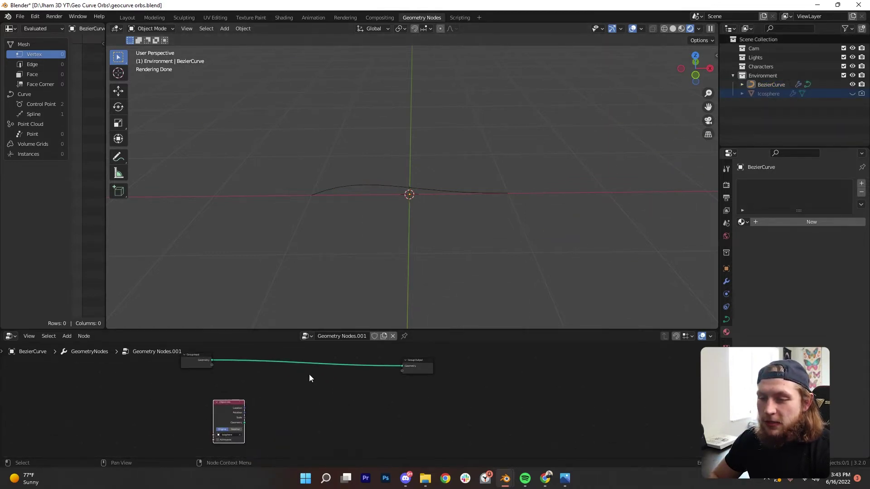
key(shift+a)
key(Escape)
drag(236, 413, 225, 408)
scroll(251, 392, up, 2)
Insert an Instance on Points node on the link between Group Input and Group Output
key(shift+a)
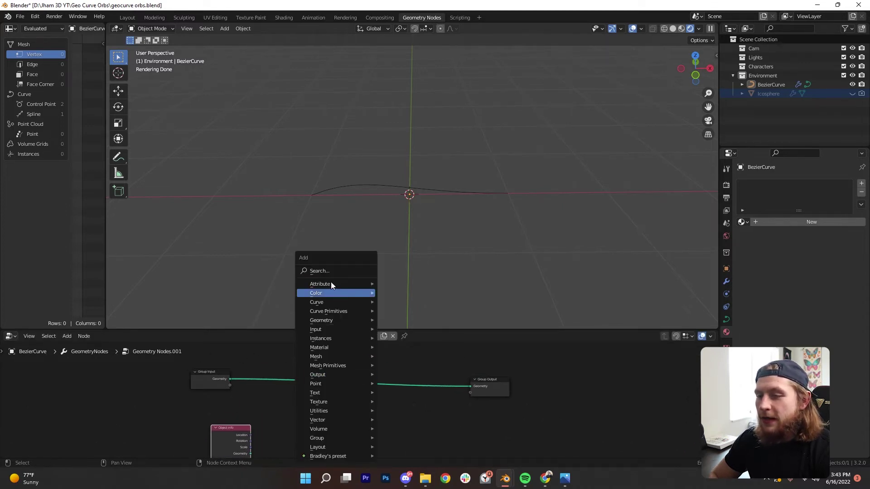
click(329, 271)
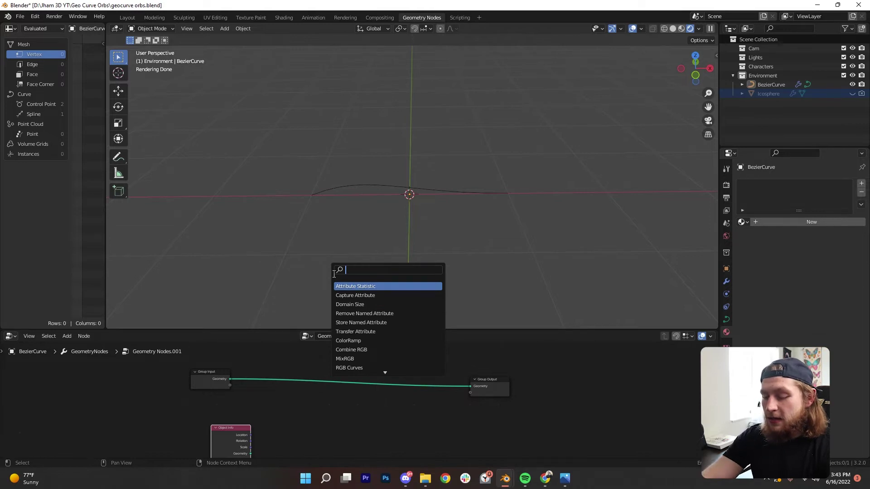
text(insta)
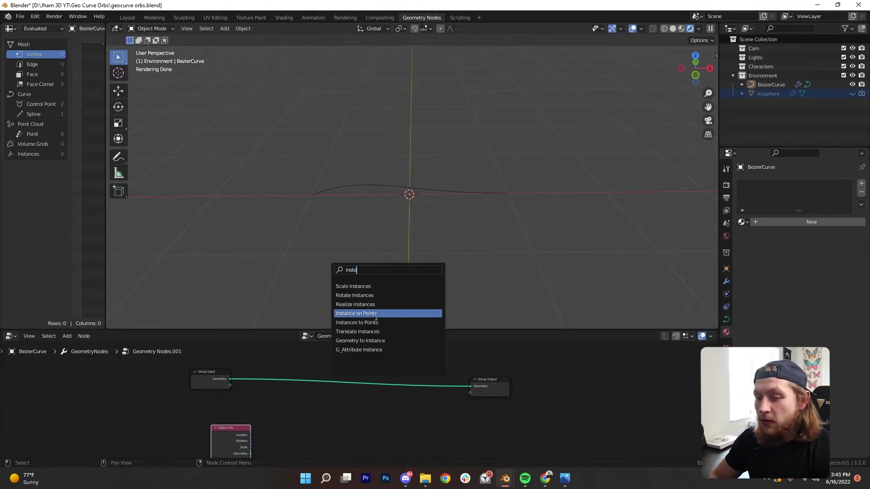
click(375, 314)
click(374, 387)
middle_drag(295, 401, 344, 383)
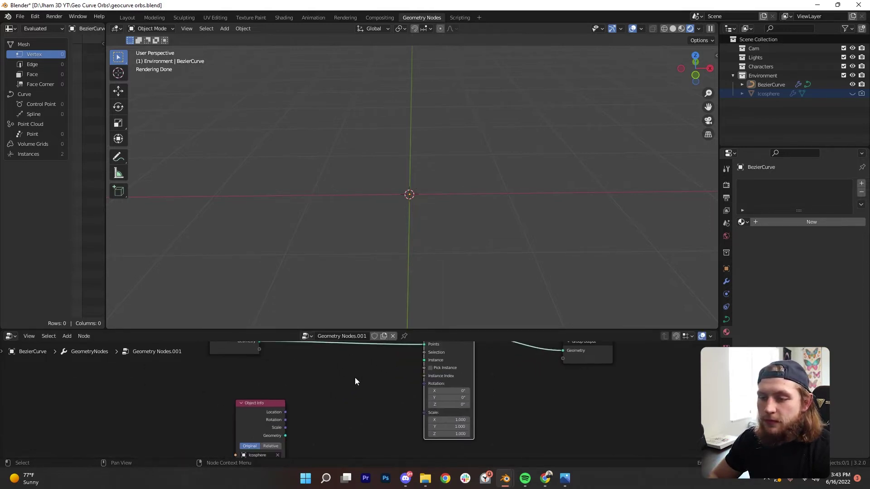
Connect the Object Info node's Geometry output to the Instance input of Instance on Points
scroll(344, 381, down, 2)
middle_drag(442, 203, 472, 173)
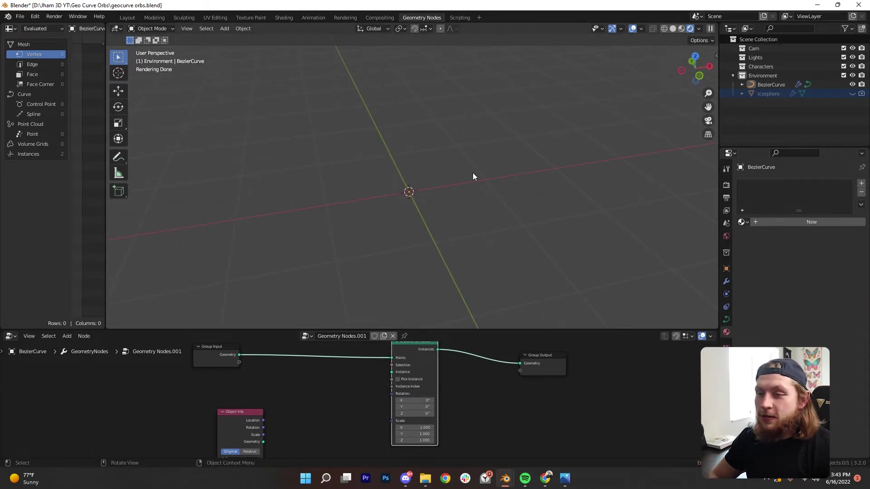
scroll(314, 413, down, 2)
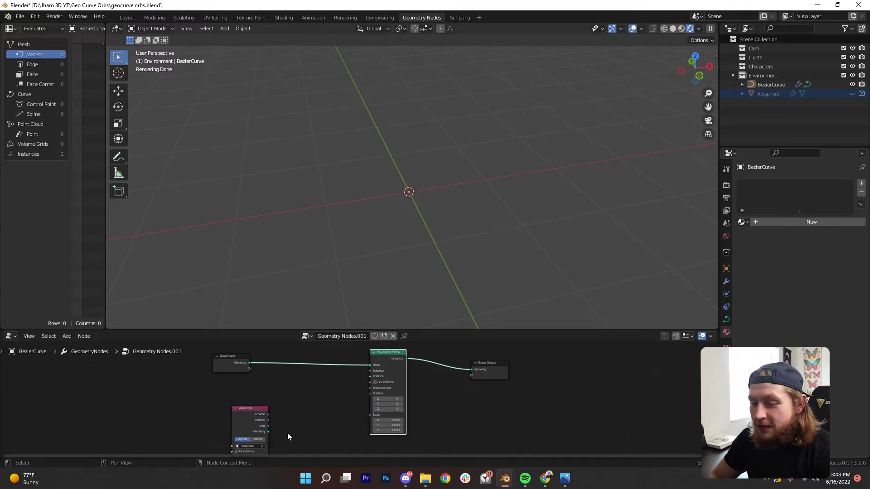
drag(268, 431, 300, 430)
key(ctrl+space)
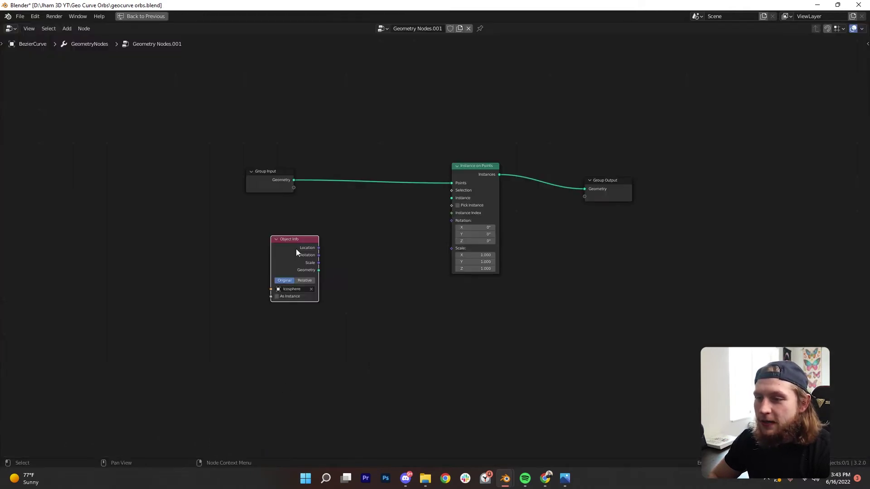
scroll(317, 263, up, 1)
drag(309, 271, 453, 194)
middle_drag(490, 157, 429, 204)
scroll(429, 203, up, 1)
key(ctrl)
key(ctrl+space)
scroll(435, 213, down, 3)
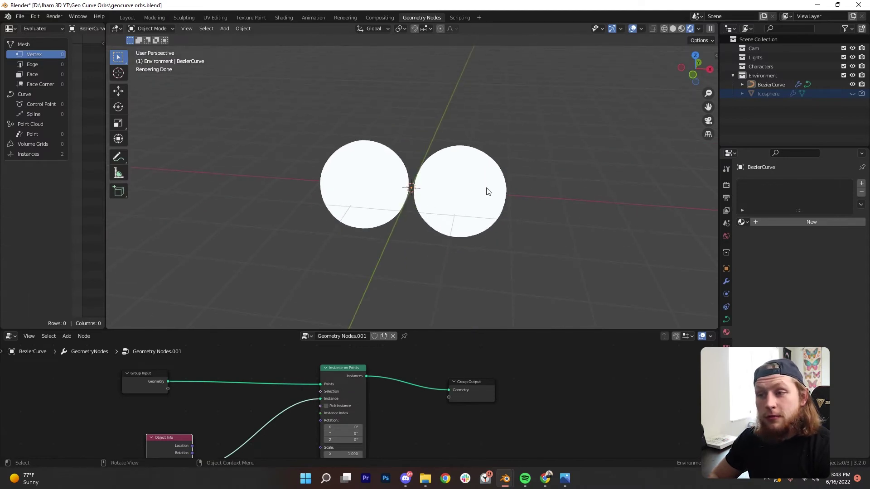
Set the Instance on Points scale to 0.05 on X, Y and Z
middle_drag(487, 188, 499, 181)
scroll(499, 180, up, 1)
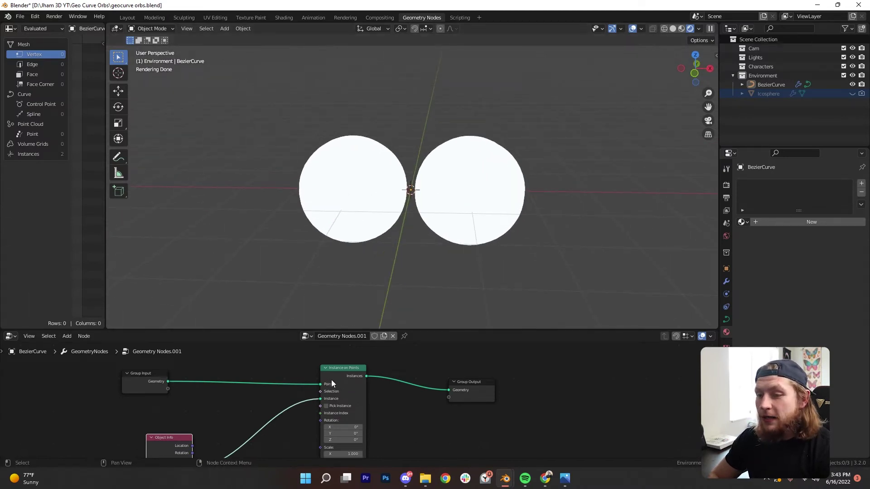
scroll(332, 382, down, 4)
scroll(406, 413, up, 4)
scroll(360, 399, up, 2)
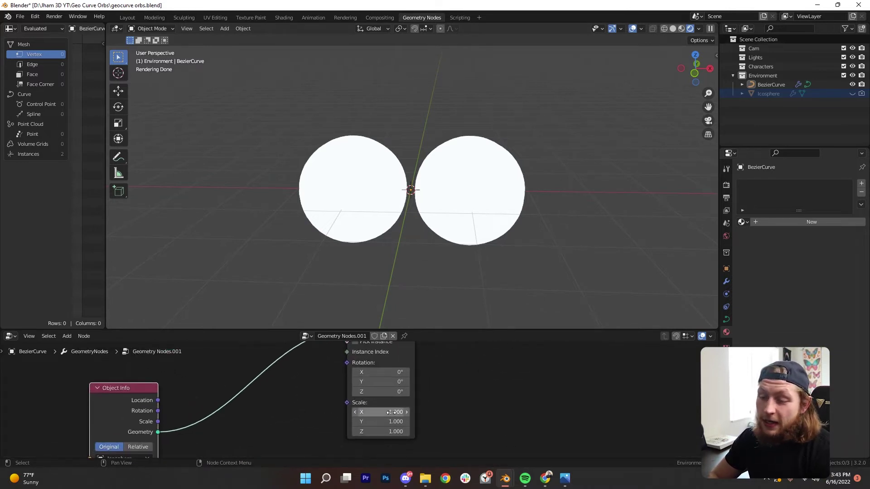
mouse_move(384, 412)
mouse_down()
mouse_move(383, 432)
mouse_move(344, 431)
mouse_move(389, 416)
mouse_up()
text(0.05)
key(Return)
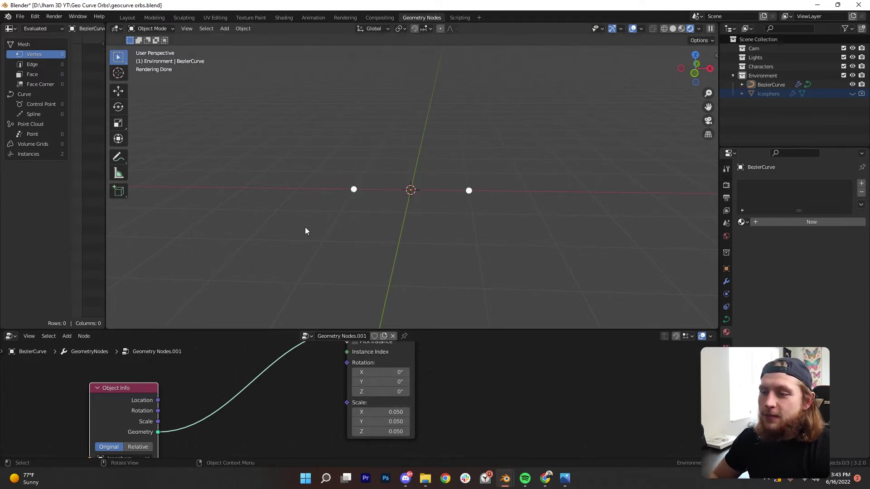
Show the Bezier curve's control points in Edit Mode and look at the CHARGED-4.jpg reference image
scroll(299, 399, down, 4)
middle_drag(395, 228, 462, 266)
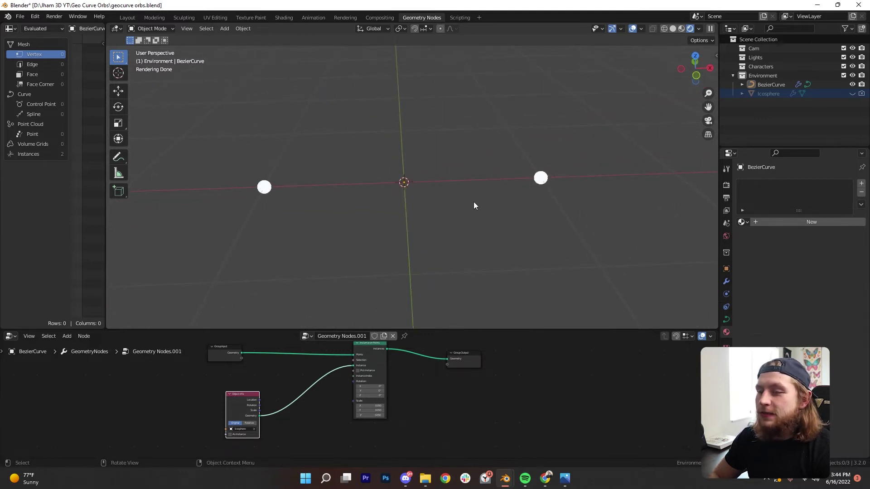
scroll(471, 199, down, 2)
key(Tab)
scroll(439, 208, down, 3)
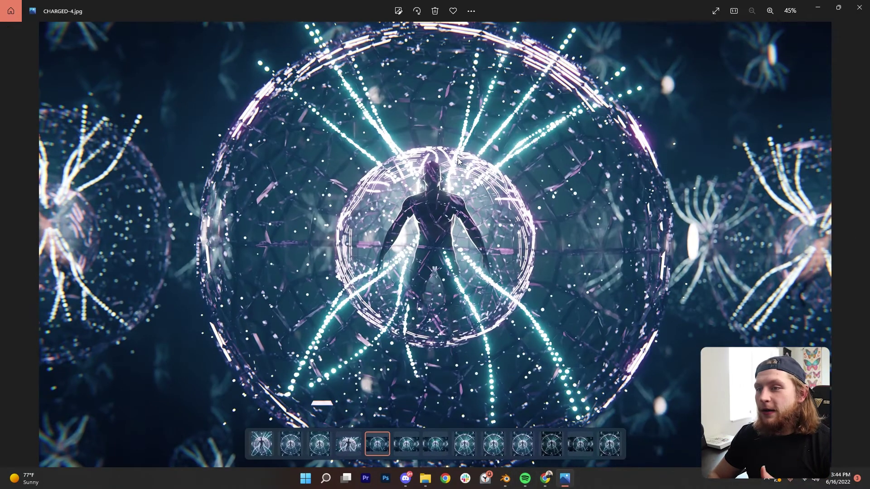
click(817, 8)
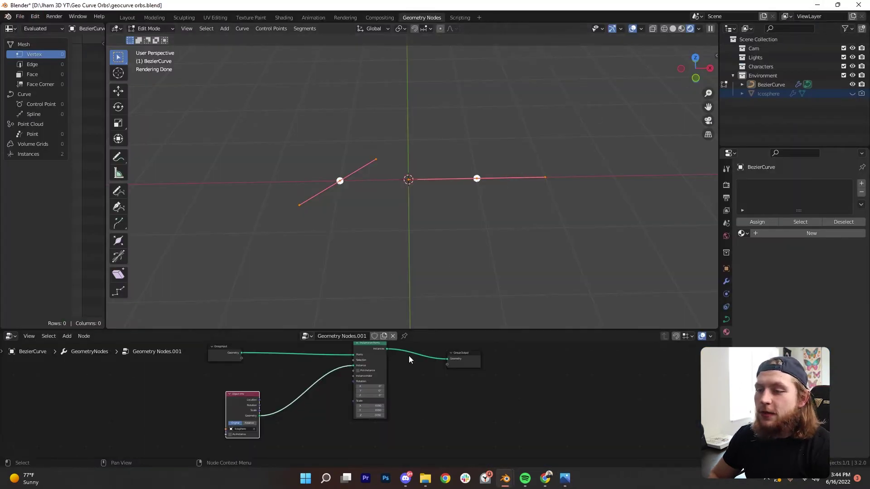
Insert a Subdivide Curve node on the link between Group Input and Instance on Points
scroll(422, 368, down, 1)
drag(247, 370, 248, 370)
middle_drag(391, 373, 393, 387)
drag(380, 377, 393, 380)
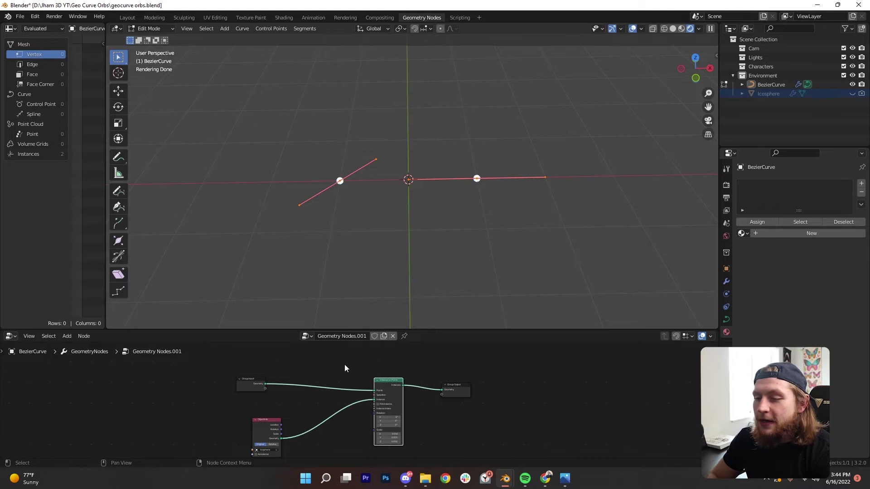
key(shift+a)
click(315, 269)
text(sub)
click(338, 293)
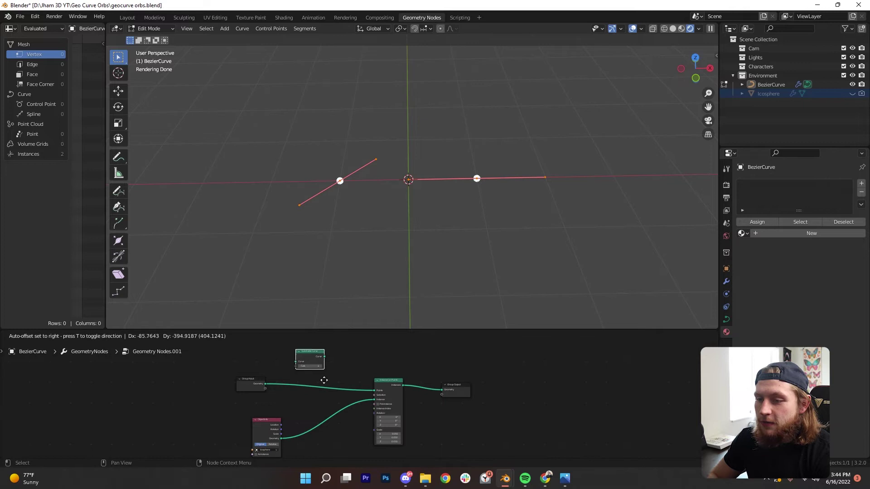
click(317, 387)
Raise the Subdivide Curve cuts to 7
middle_drag(448, 259, 384, 291)
middle_drag(398, 224, 362, 254)
click(325, 392)
click(325, 392)
click(325, 392)
click(324, 393)
click(325, 393)
click(325, 393)
scroll(356, 383, down, 3)
Rearrange the Group Input, Subdivide Curve and Object Info nodes to leave more room before Instance on Points
drag(244, 375, 307, 387)
middle_drag(316, 412, 320, 397)
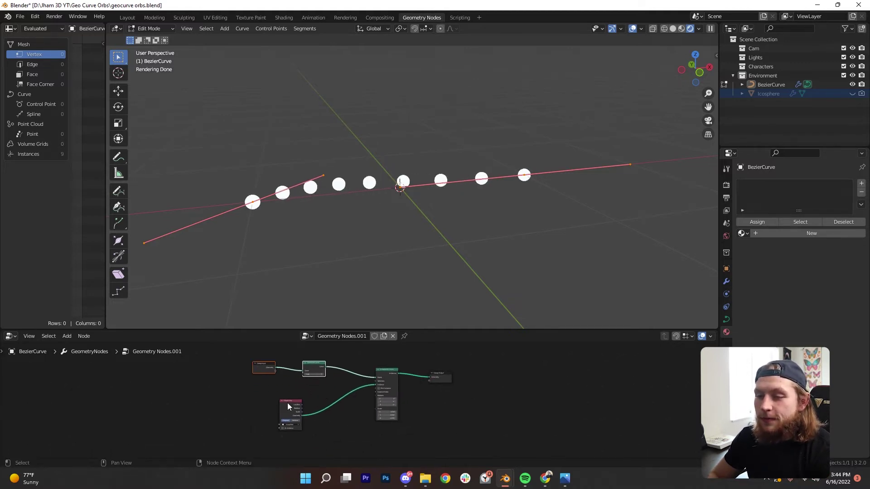
drag(288, 406, 252, 402)
Return the curve to Object Mode and review the orb trails in the CHARGED-4.jpg reference image
scroll(494, 232, down, 4)
key(Tab)
middle_drag(494, 232, 464, 233)
scroll(464, 234, up, 3)
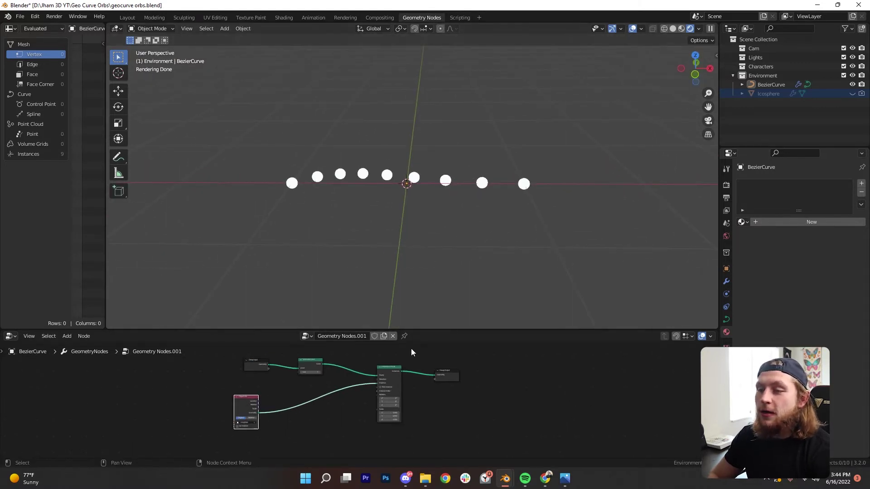
click(564, 478)
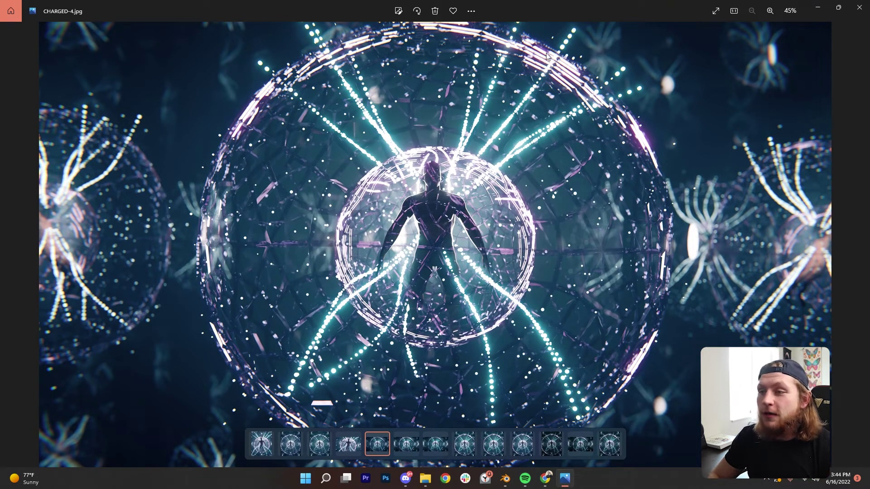
click(817, 10)
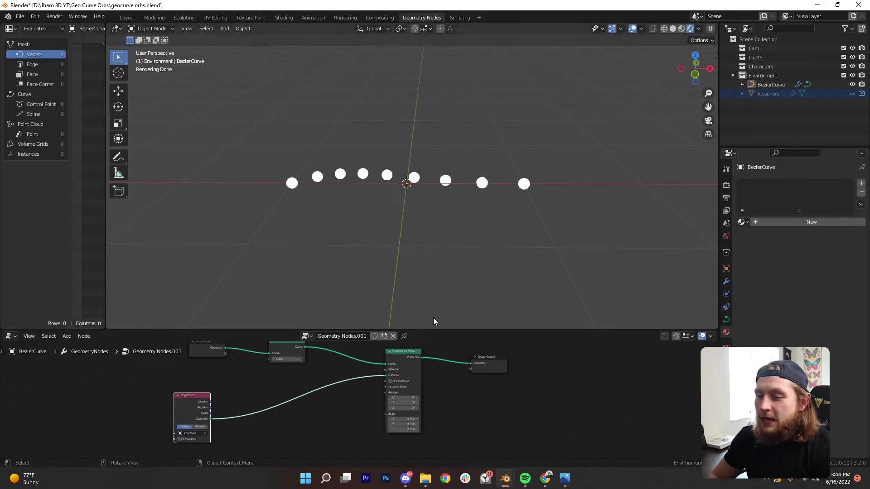
Enlarge the node editor, then add a Random Value node and connect its Value to the Scale of Instance on Points
drag(431, 330, 427, 236)
scroll(354, 339, up, 4)
middle_drag(352, 380, 378, 357)
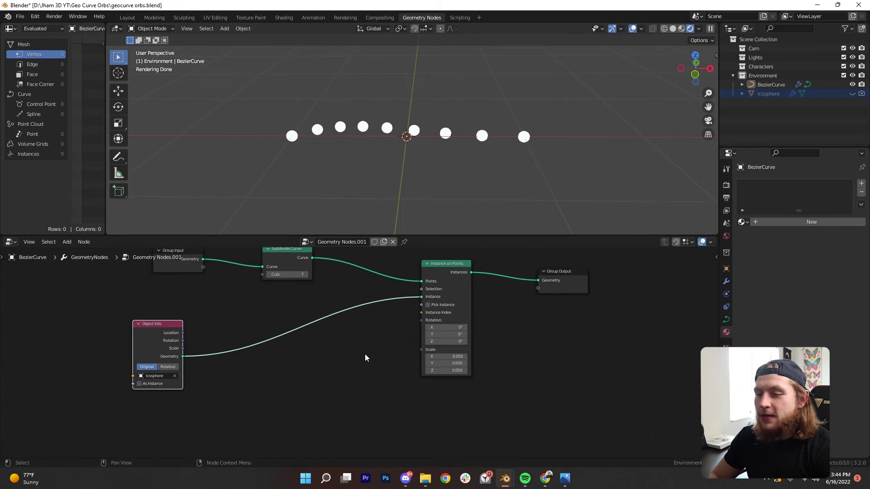
key(shift+a)
click(338, 270)
text(ran)
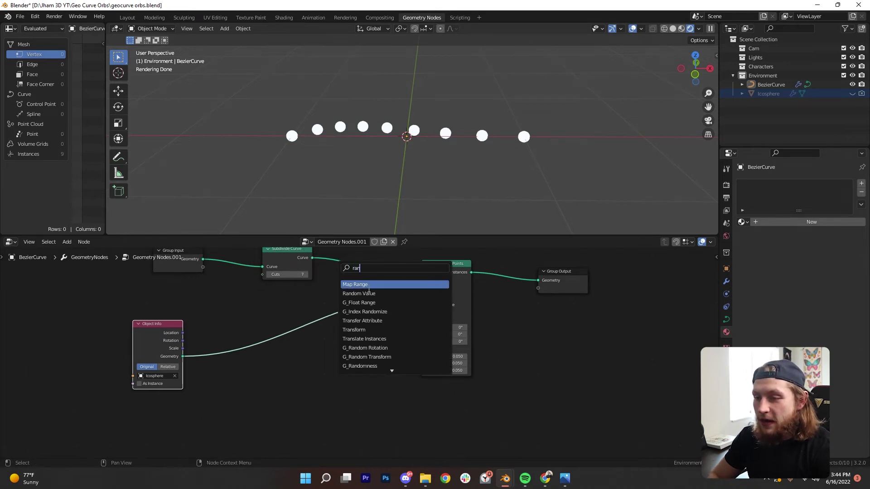
click(371, 293)
drag(368, 373, 371, 341)
drag(378, 371, 423, 352)
Set the Random Value node's maximum to 0.05
scroll(476, 170, down, 3)
middle_drag(477, 170, 491, 187)
scroll(490, 187, down, 2)
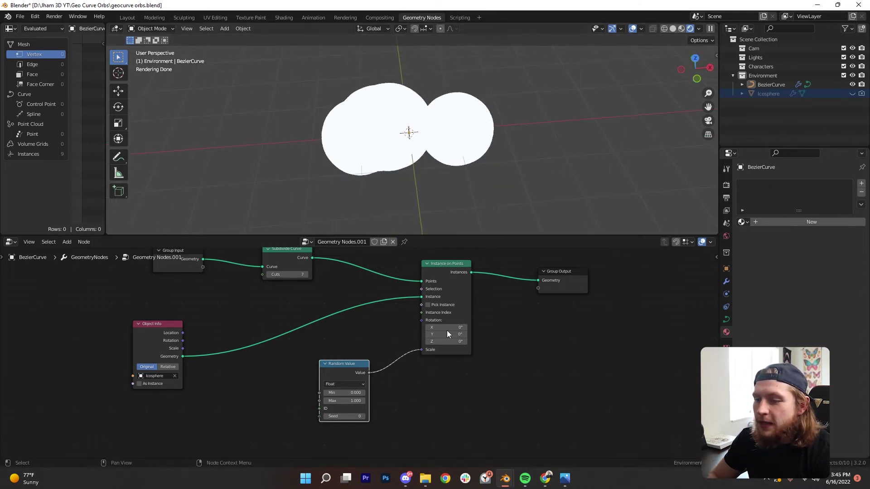
click(355, 402)
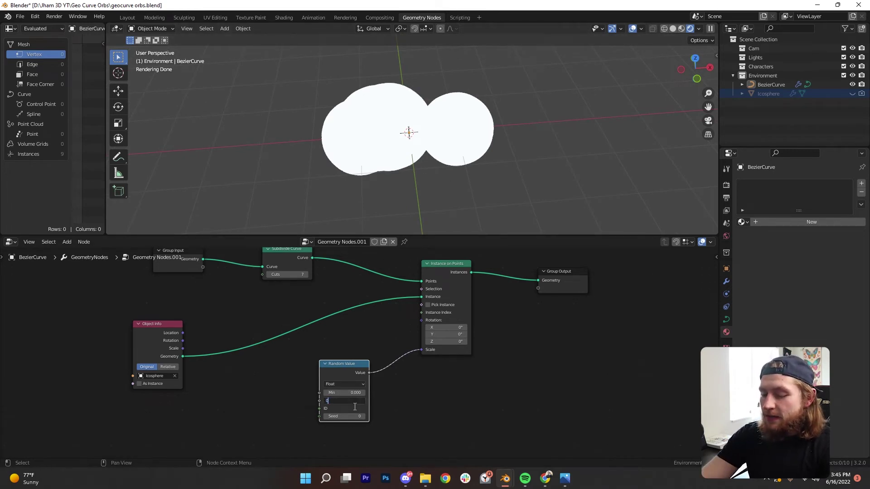
text(0.05)
key(Return)
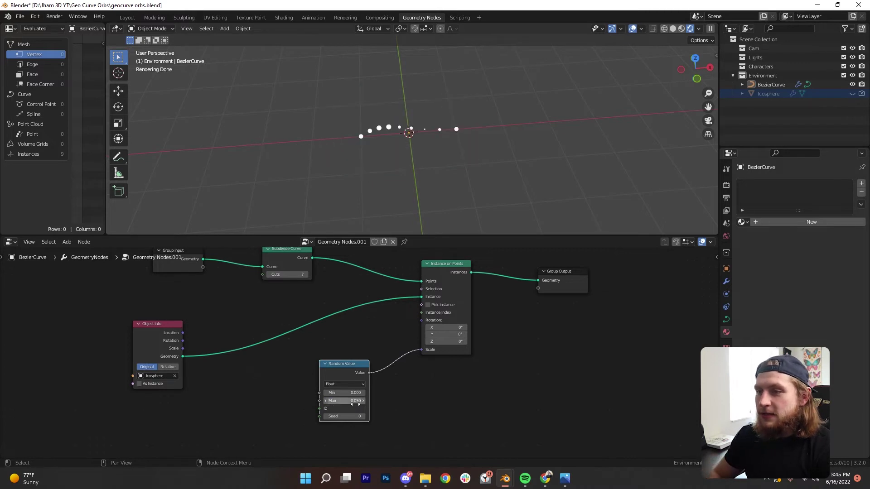
Set the Random Value node's minimum to 0.001
middle_drag(366, 141, 396, 112)
scroll(336, 348, up, 1)
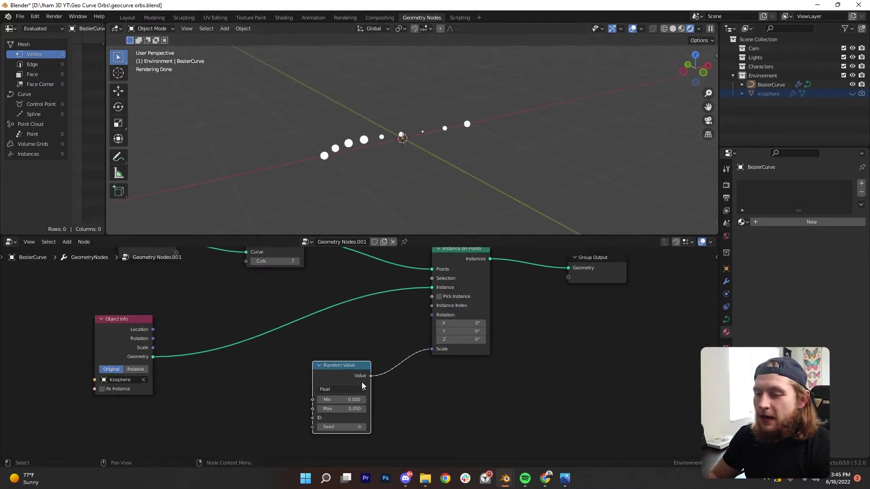
click(356, 400)
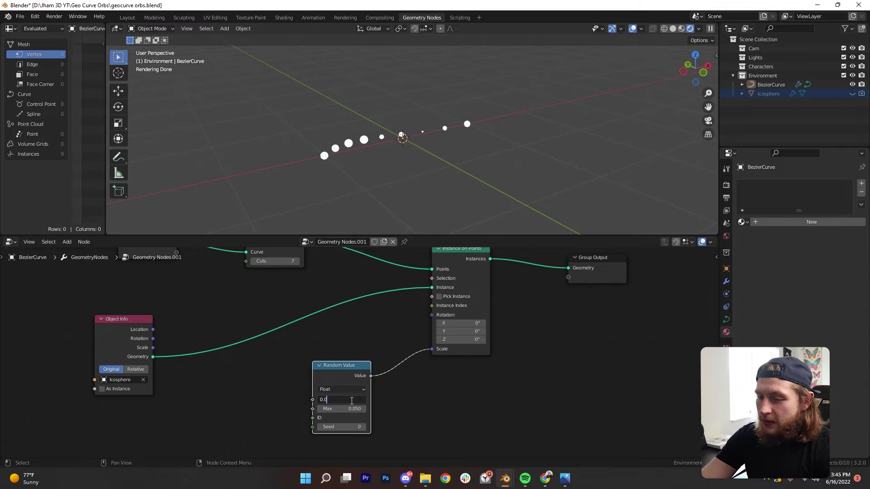
text(0.001)
key(Return)
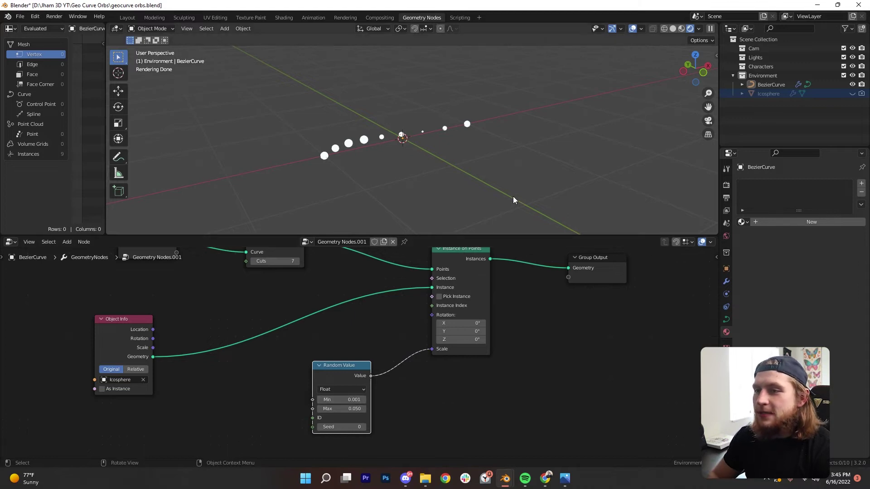
middle_drag(518, 194, 447, 157)
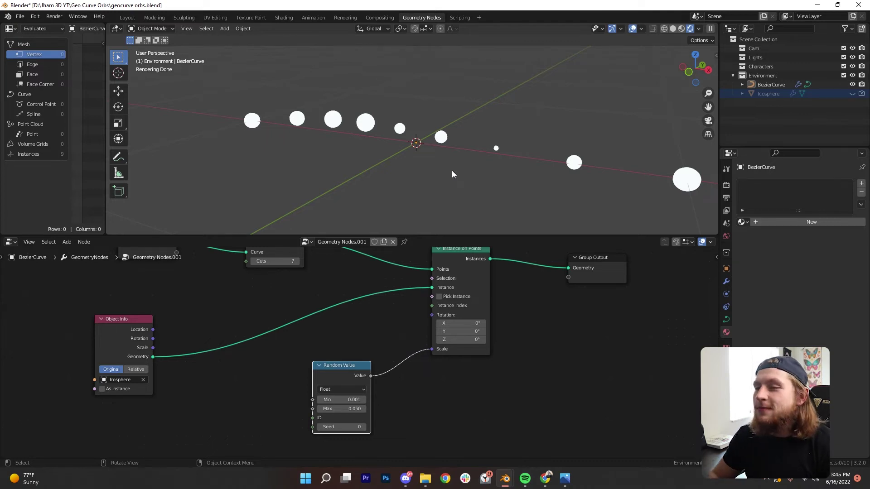
middle_drag(455, 159, 472, 171)
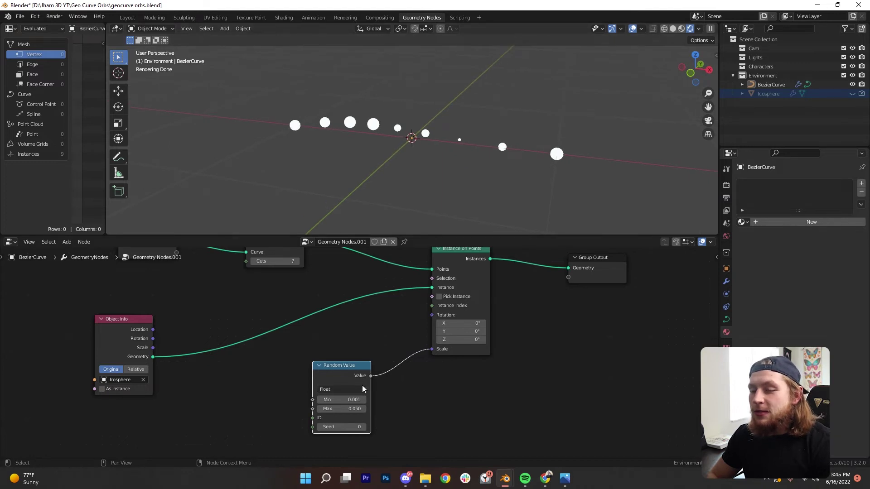
drag(355, 405, 406, 405)
right_click(355, 405)
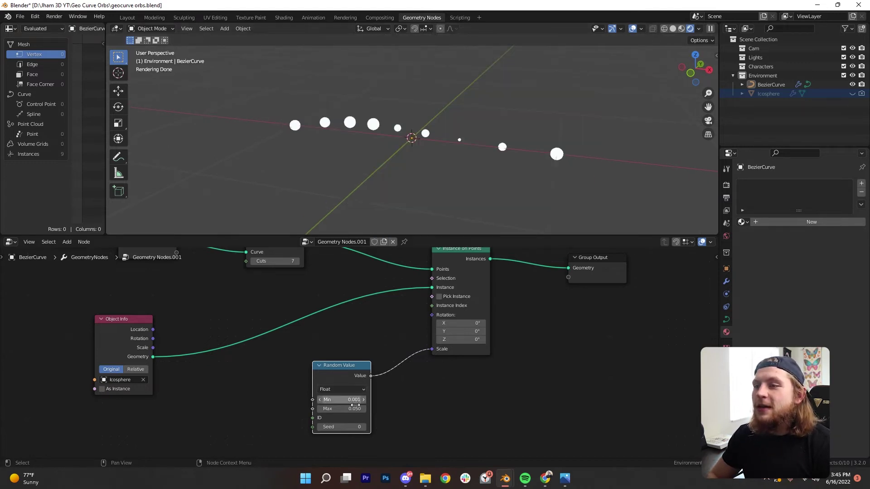
middle_drag(431, 156, 449, 161)
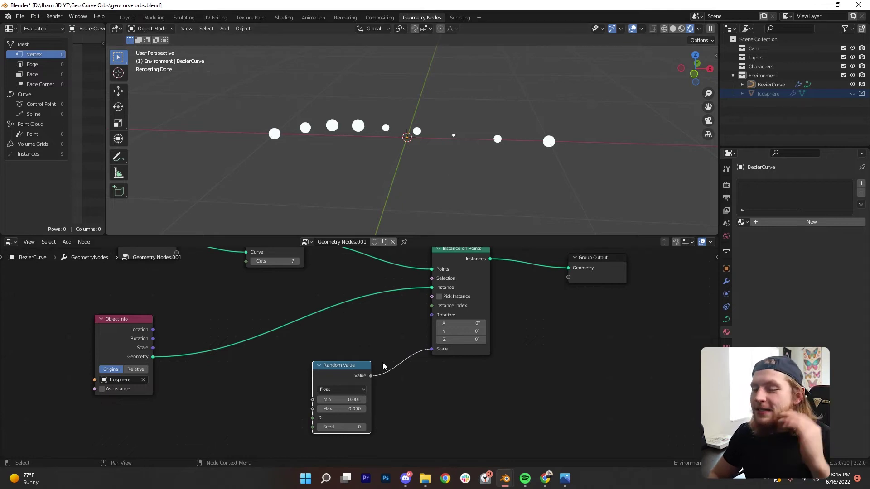
Select the hidden Icosphere and make it visible in the viewport again
scroll(382, 366, up, 3)
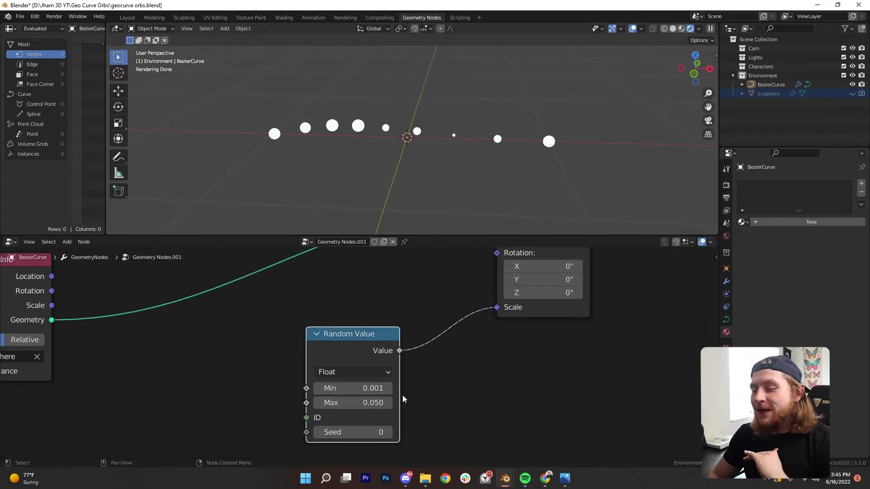
scroll(476, 189, down, 2)
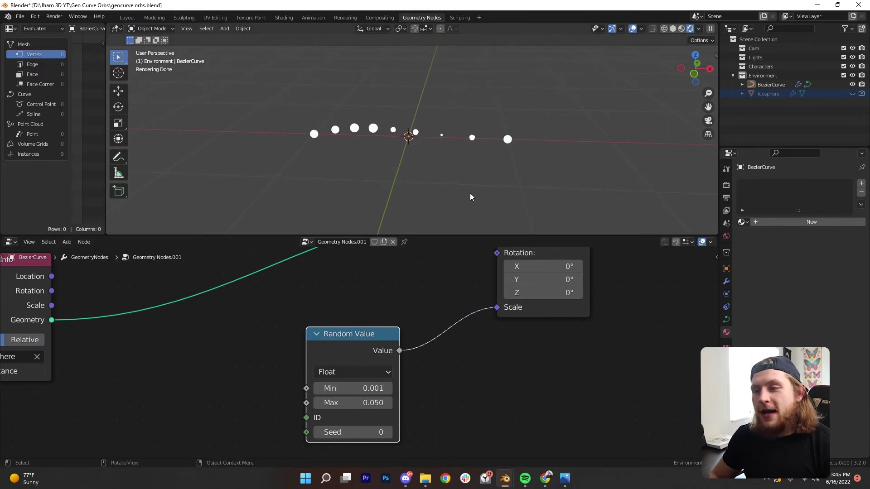
click(781, 96)
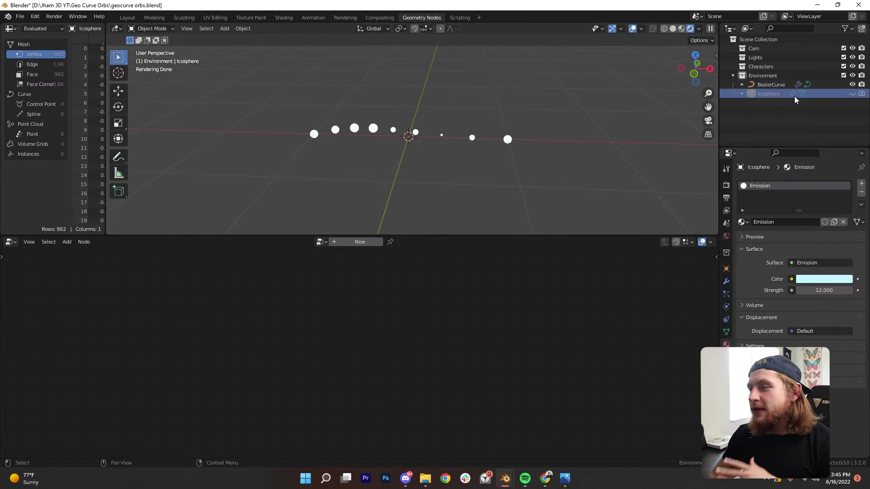
click(852, 94)
scroll(499, 149, down, 3)
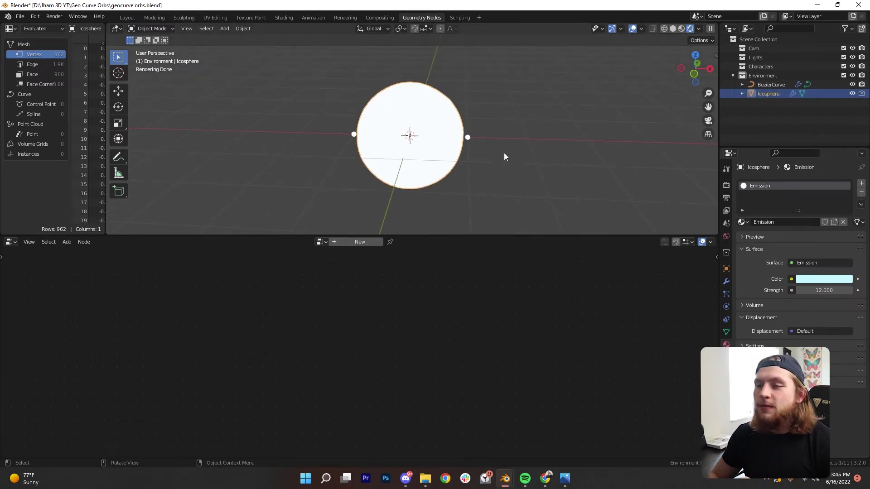
scroll(504, 148, up, 1)
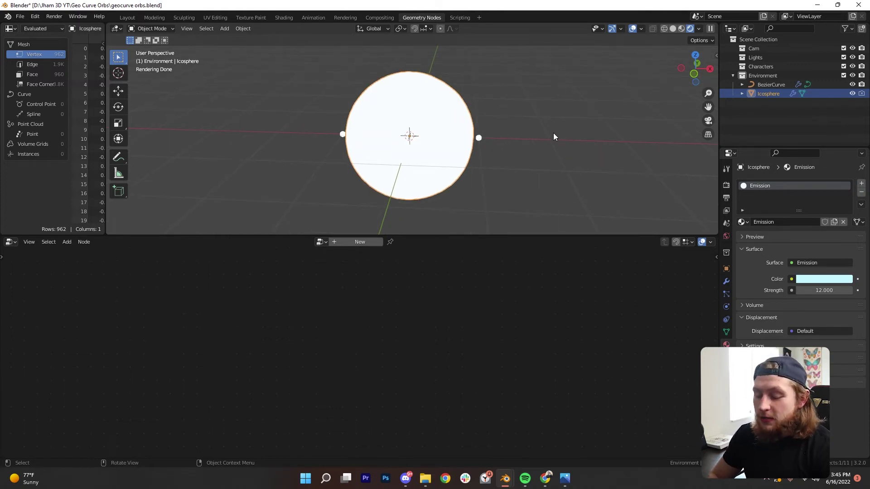
Scale the Icosphere down to about 0.12 and move it along the Y axis, clear of the row of orbs
drag(504, 234, 505, 304)
key(s)
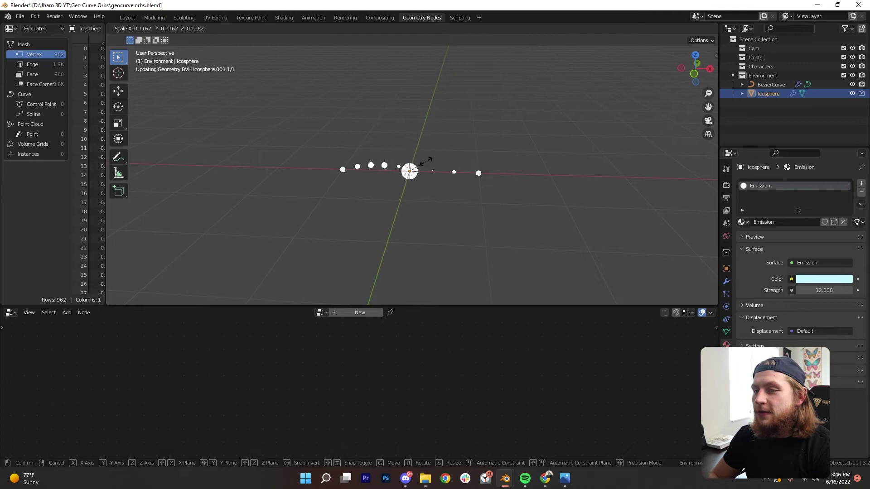
click(441, 162)
key(g)
key(y)
click(451, 206)
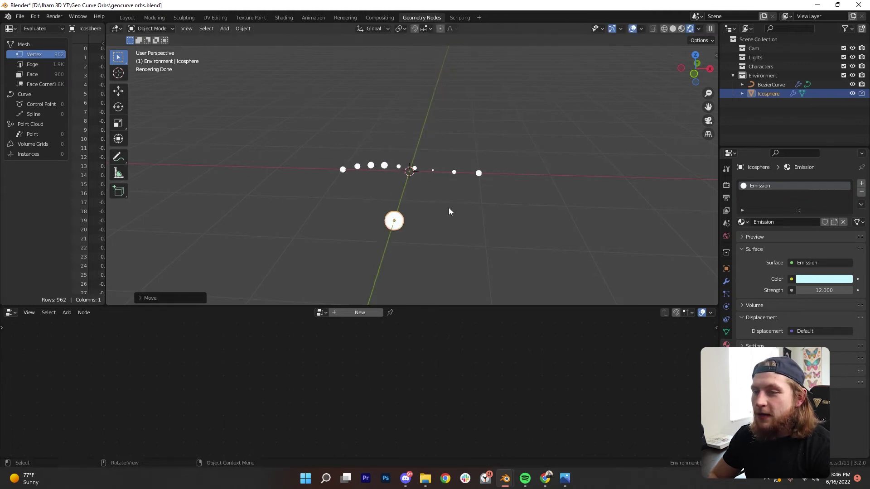
middle_drag(450, 206, 491, 205)
scroll(491, 205, up, 4)
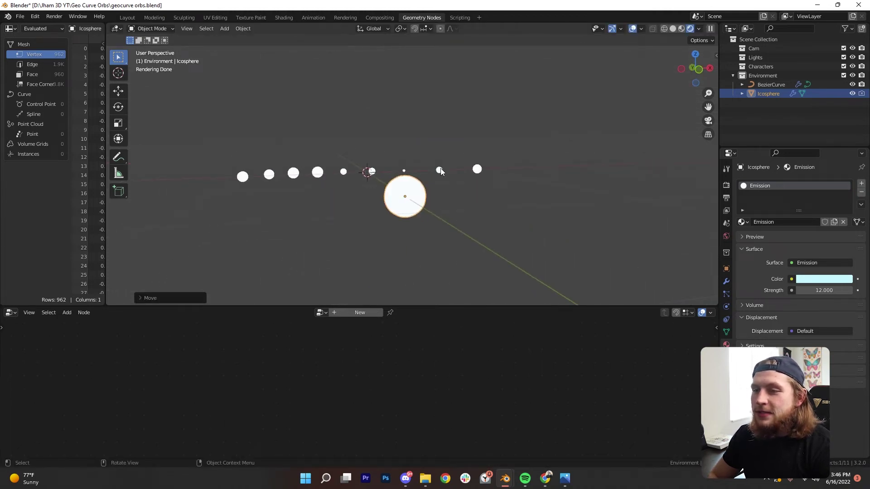
Apply the Icosphere's scale and reselect the Bezier curve
click(432, 171)
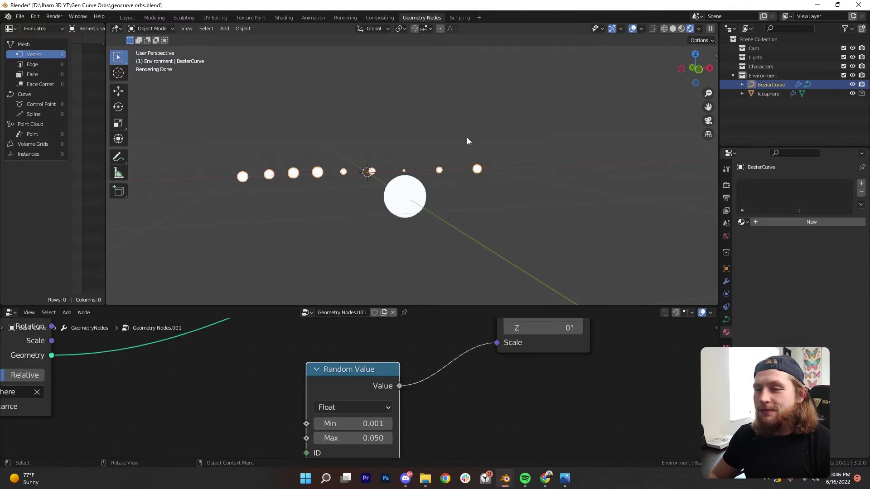
click(417, 208)
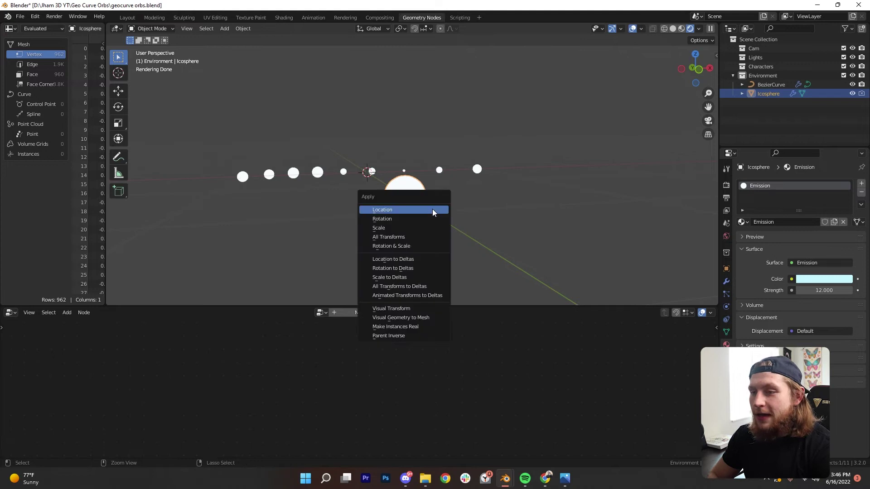
click(425, 225)
middle_drag(425, 223, 436, 194)
click(409, 155)
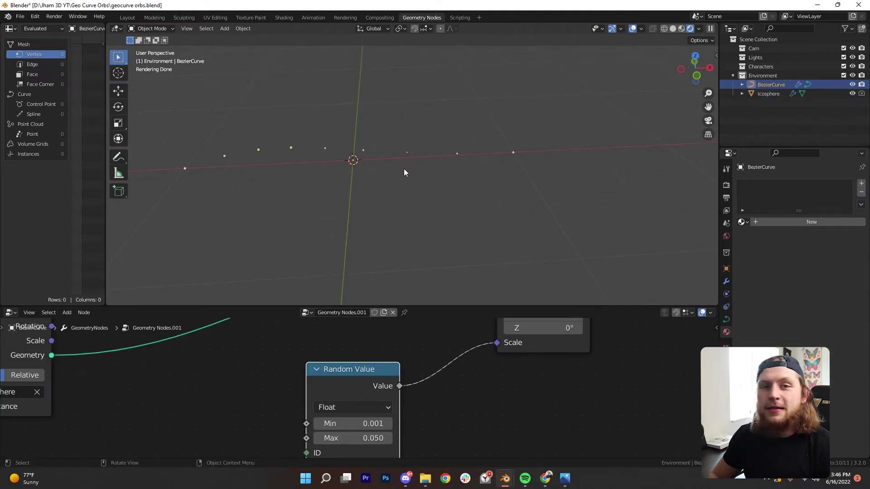
Review the strands of orbs around the figure in the CHARGED-4.jpg reference image and return to the scene
middle_drag(423, 168, 460, 239)
scroll(485, 363, down, 2)
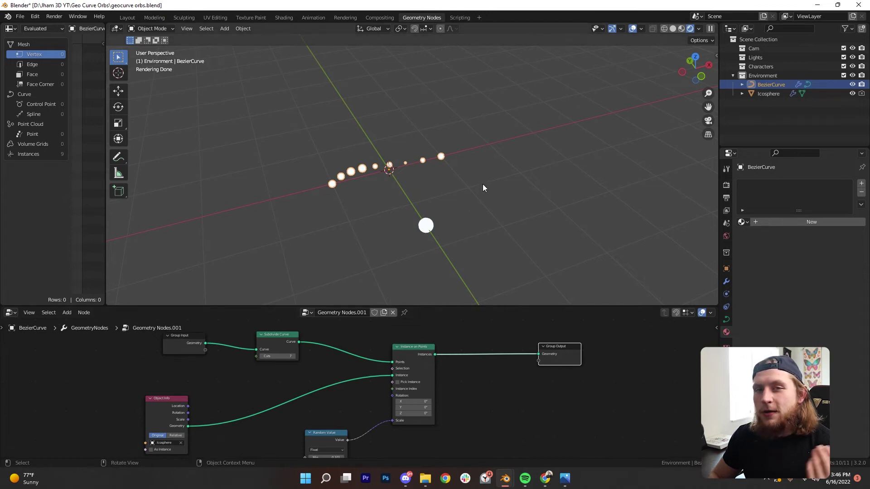
click(566, 482)
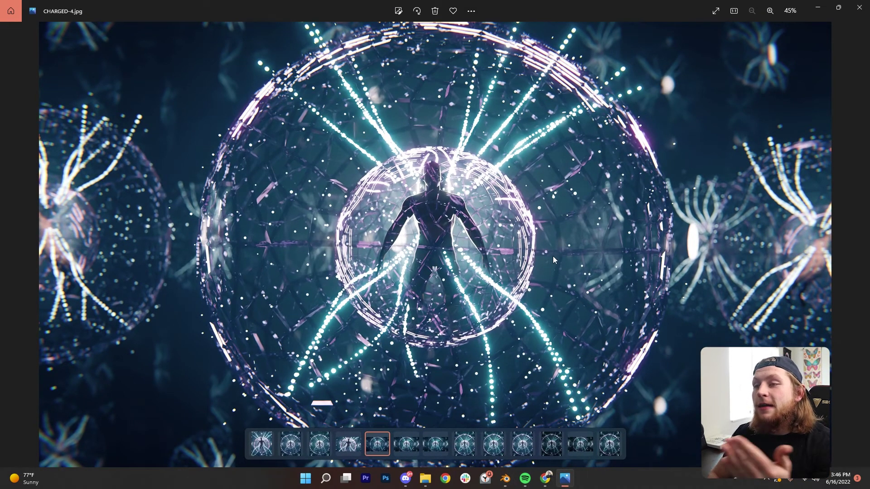
click(818, 7)
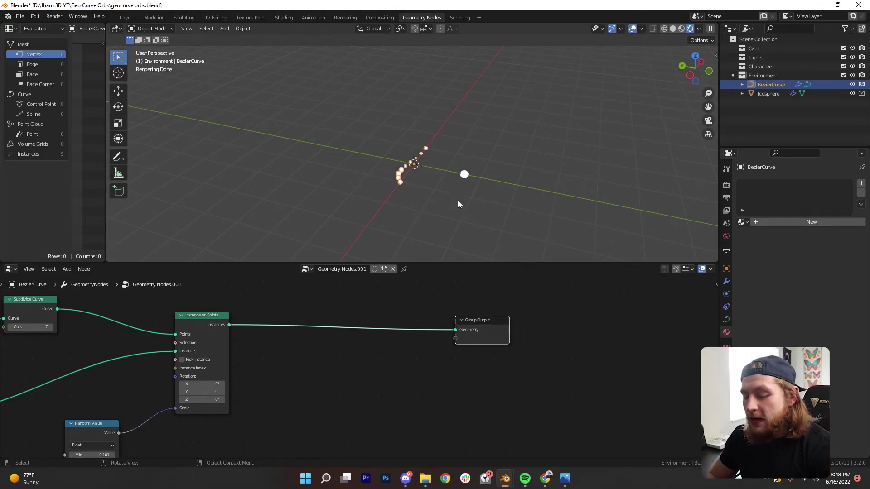
scroll(447, 195, up, 4)
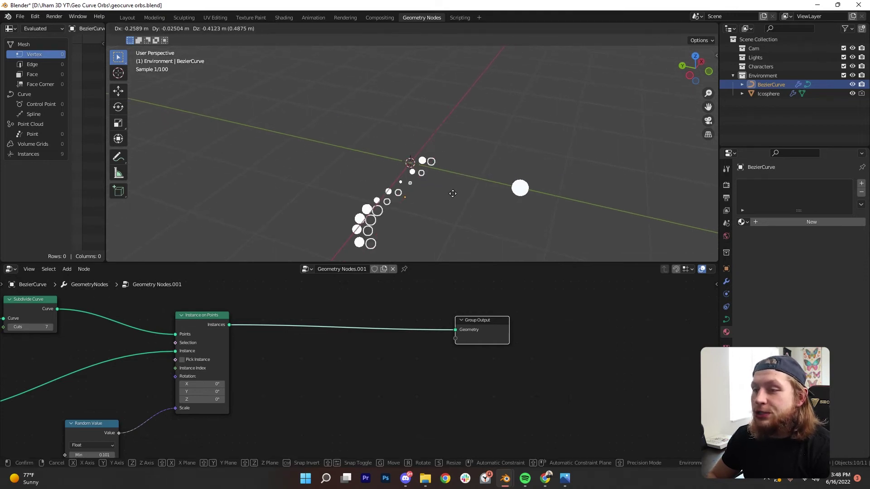
scroll(462, 180, down, 1)
middle_drag(448, 176, 453, 175)
key(r)
right_click(455, 170)
key(r)
right_click(430, 186)
key(s)
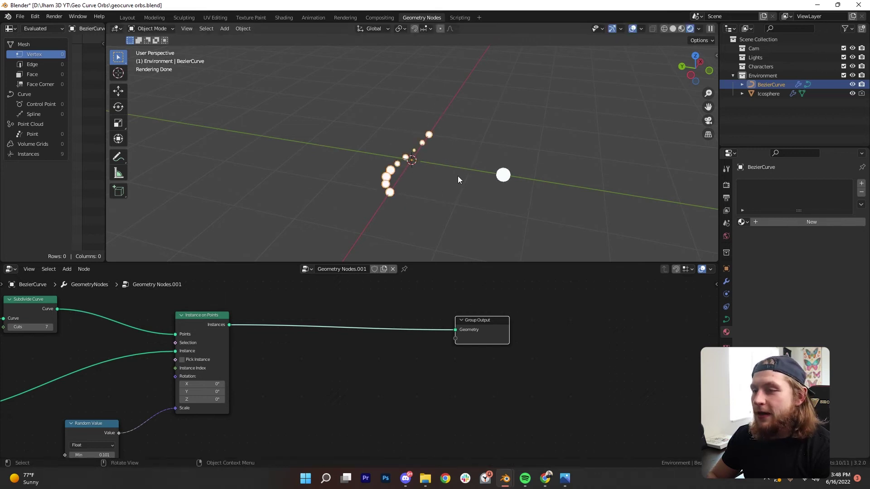
right_click(428, 181)
key(r)
right_click(449, 169)
key(g)
right_click(484, 153)
Add a Transform node between Instance on Points and Group Output
scroll(345, 326, down, 2)
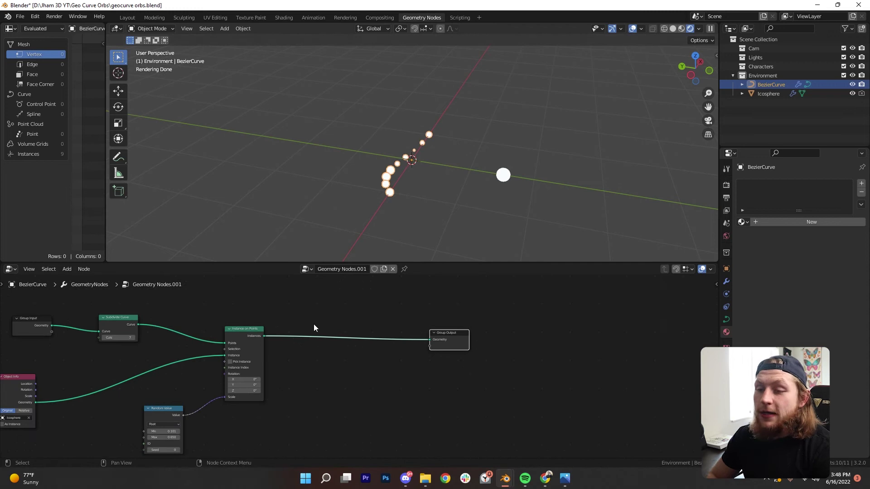
scroll(360, 335, up, 2)
key(shift+a)
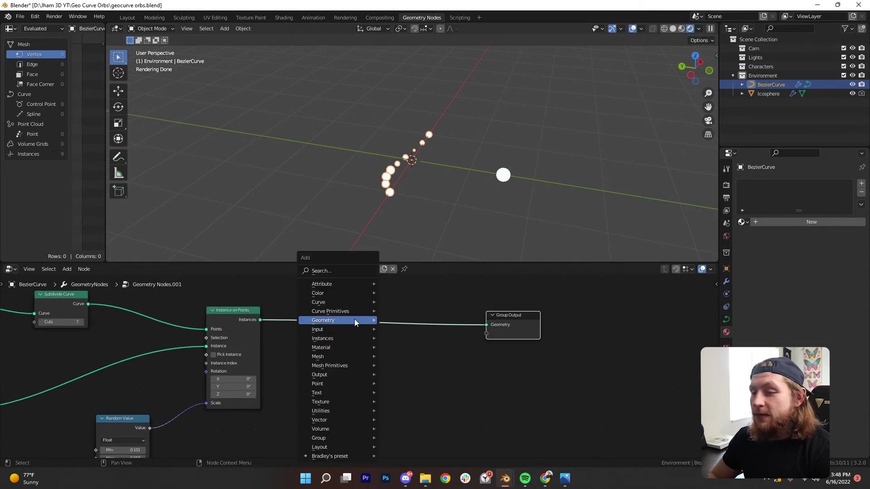
click(337, 272)
text(tra)
key(Return)
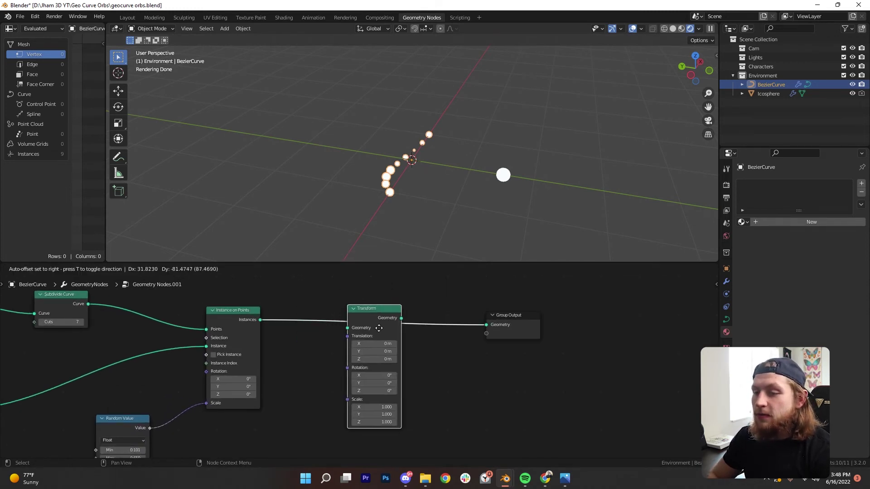
click(390, 358)
drag(390, 359, 391, 381)
right_click(391, 359)
scroll(403, 240, down, 1)
right_click(399, 381)
drag(398, 420, 419, 420)
right_click(399, 420)
middle_drag(414, 219, 394, 171)
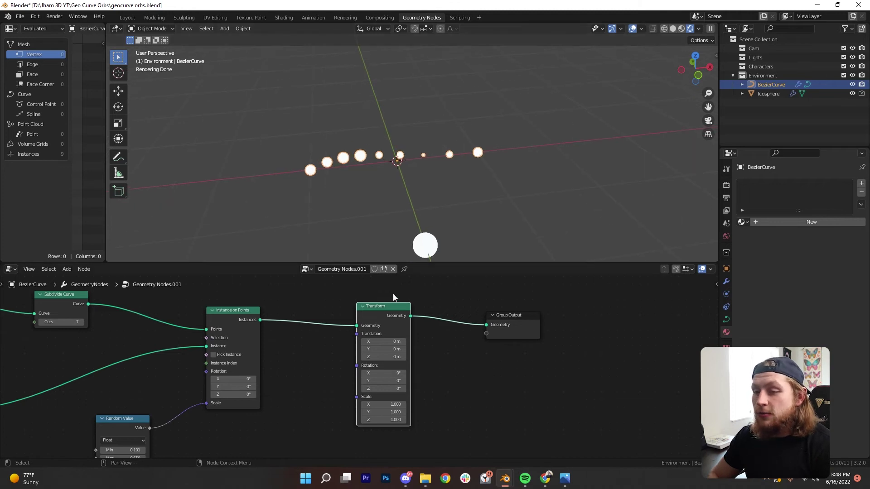
Space out the node tree by moving the Transform and Group Output nodes farther from Instance on Points
scroll(390, 313, down, 2)
drag(435, 306, 488, 338)
key(g)
click(573, 335)
drag(379, 324, 434, 326)
key(Home)
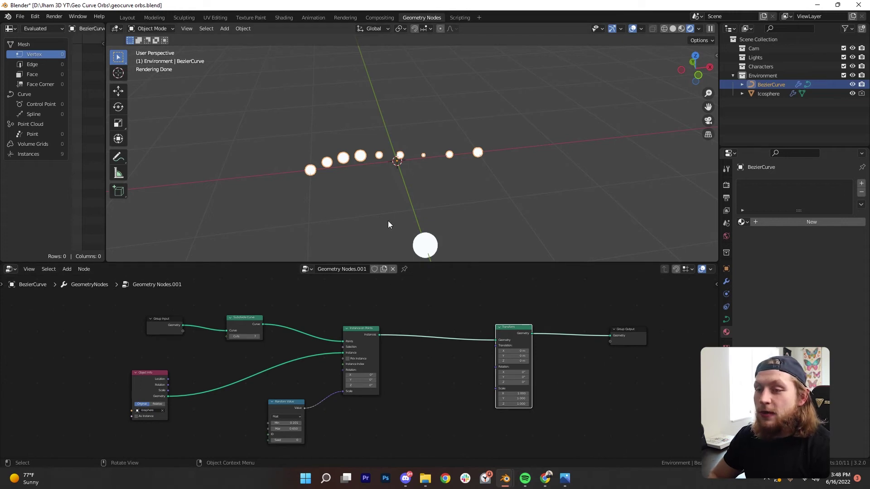
Insert a Join Geometry node between Transform and Group Output, and shift the Transform node back to leave room
mouse_move(369, 332)
mouse_down()
mouse_move(377, 325)
mouse_move(367, 337)
mouse_up()
scroll(384, 328, down, 2)
middle_drag(462, 329, 443, 331)
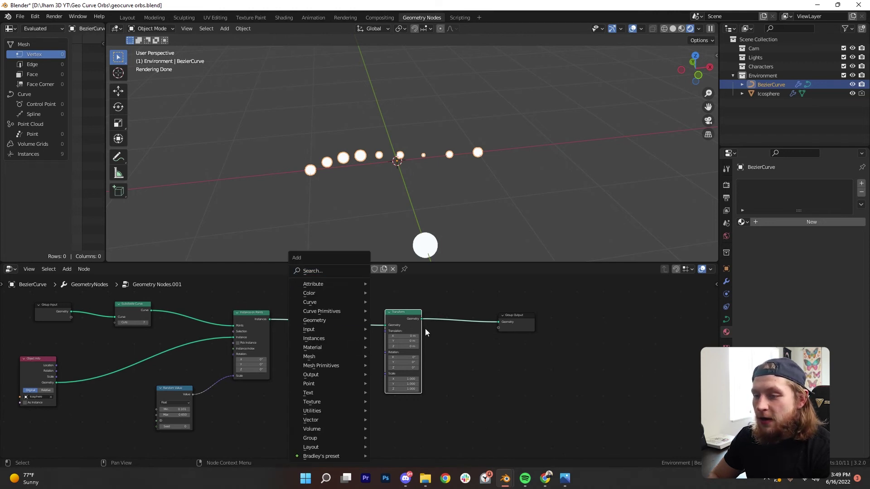
click(335, 273)
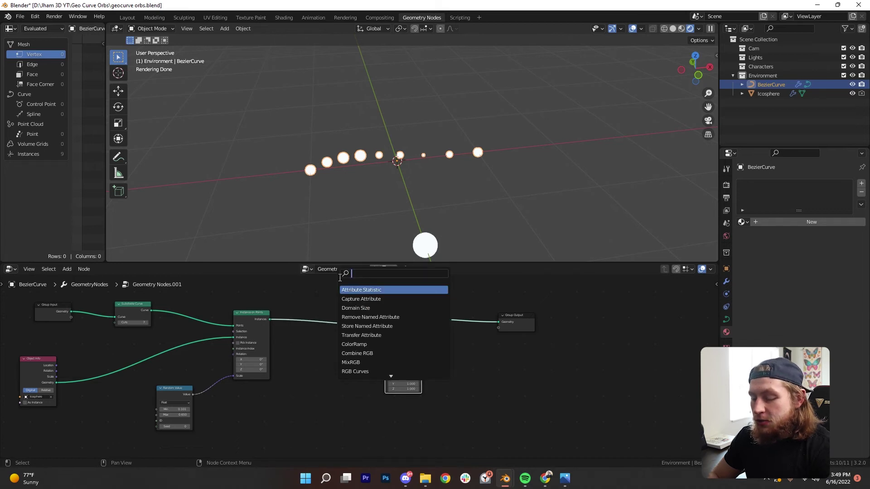
text(jo)
click(369, 298)
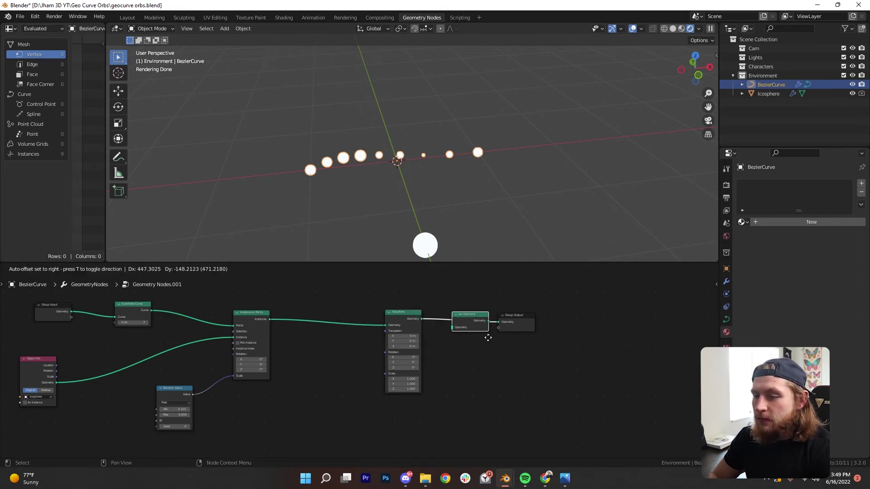
click(471, 317)
drag(413, 320, 383, 310)
middle_drag(378, 314, 352, 304)
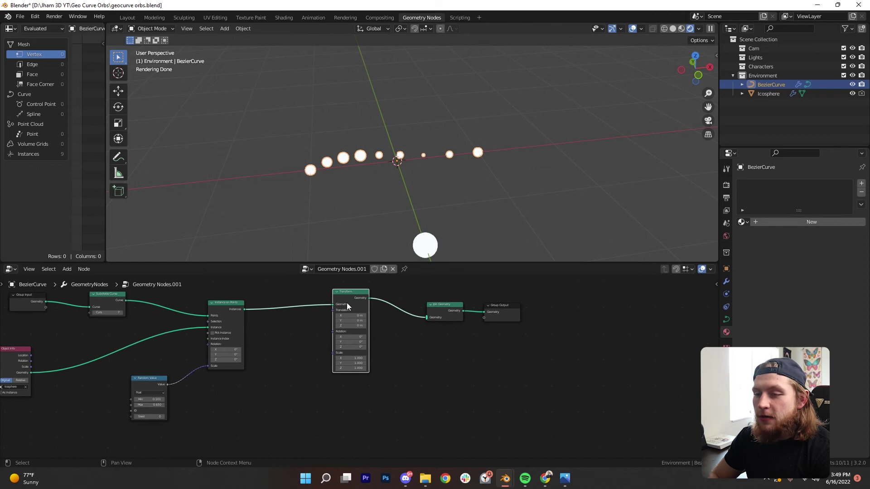
Duplicate the Transform node below the original and wire it from Instance on Points into Join Geometry
key(shift+d)
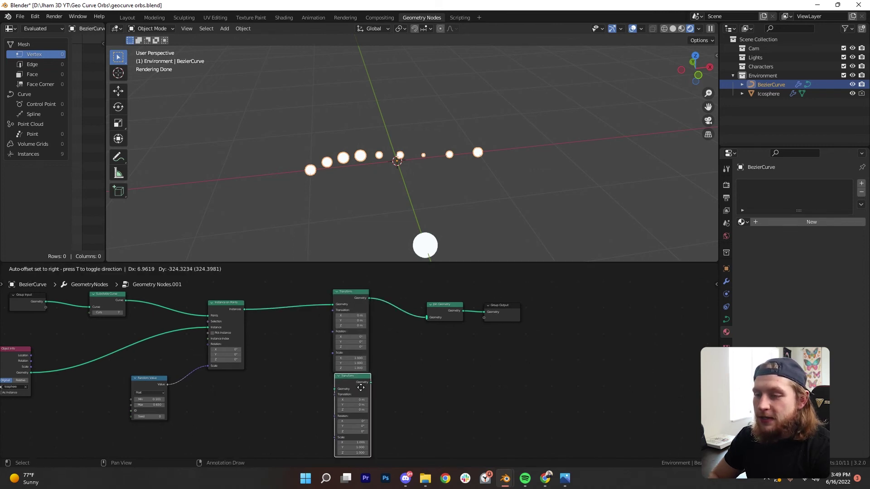
scroll(356, 387, down, 3)
middle_drag(390, 372, 357, 338)
scroll(240, 308, up, 1)
mouse_move(249, 314)
middle_down()
mouse_move(243, 311)
mouse_move(249, 315)
middle_up()
drag(236, 293, 312, 368)
scroll(353, 358, up, 3)
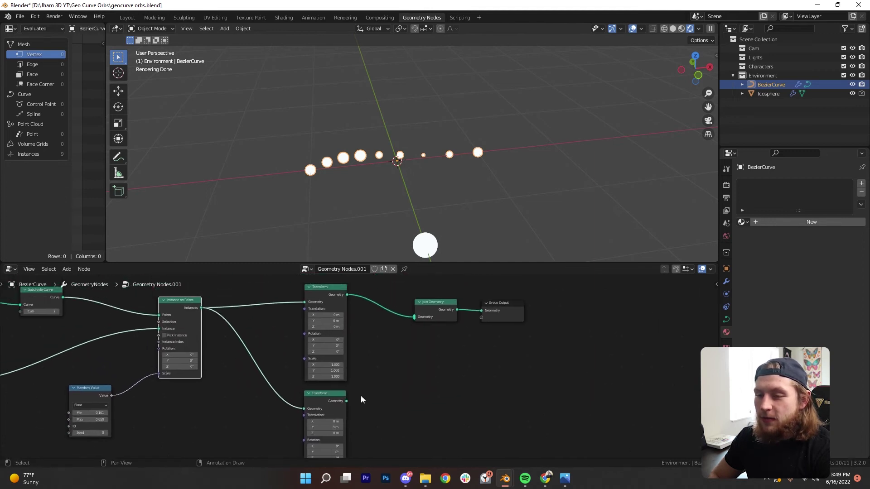
drag(347, 401, 415, 317)
Increase the second Transform node's X translation so its copy of the orbs sits beside the original row
middle_drag(365, 420, 398, 390)
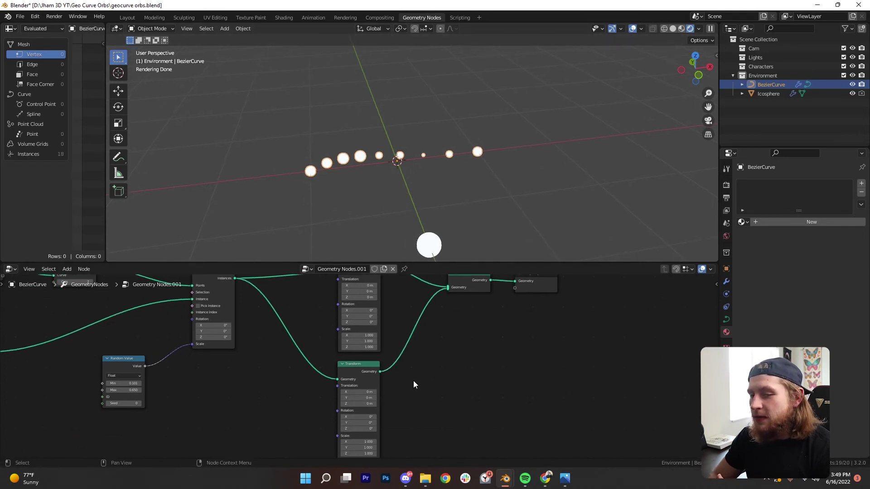
drag(358, 392, 376, 392)
middle_drag(469, 185, 502, 210)
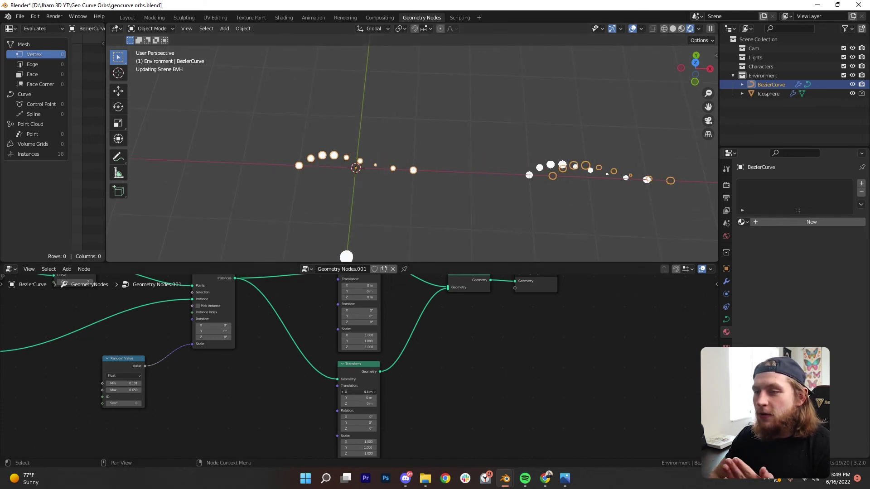
drag(358, 311, 381, 310)
right_click(370, 310)
scroll(375, 325, down, 1)
scroll(374, 325, down, 1)
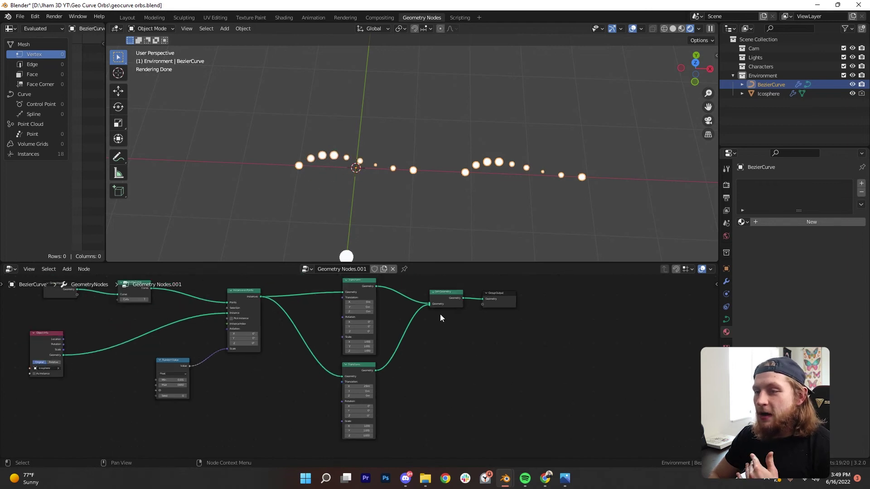
click(381, 417)
scroll(475, 214, down, 1)
click(372, 368)
scroll(380, 371, down, 3)
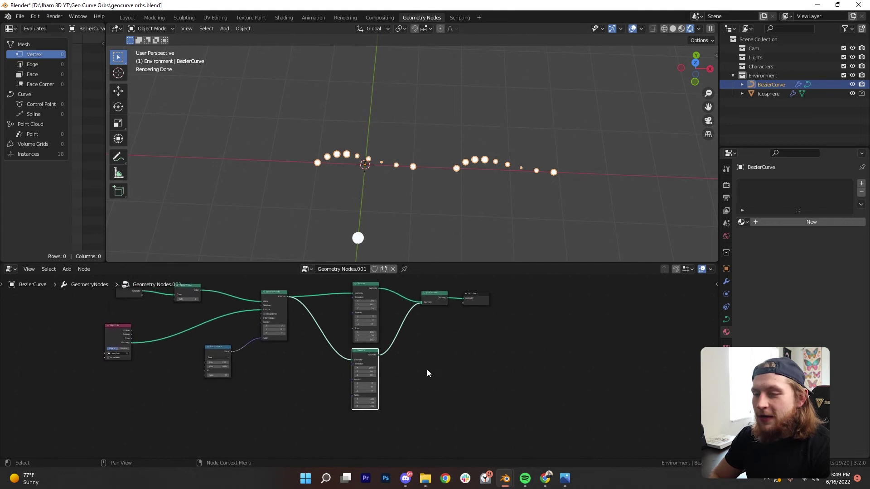
Switch to the Blender window with charged.blend and examine how its curve node tree joins several transformed copies of the orb strands
mouse_move(513, 479)
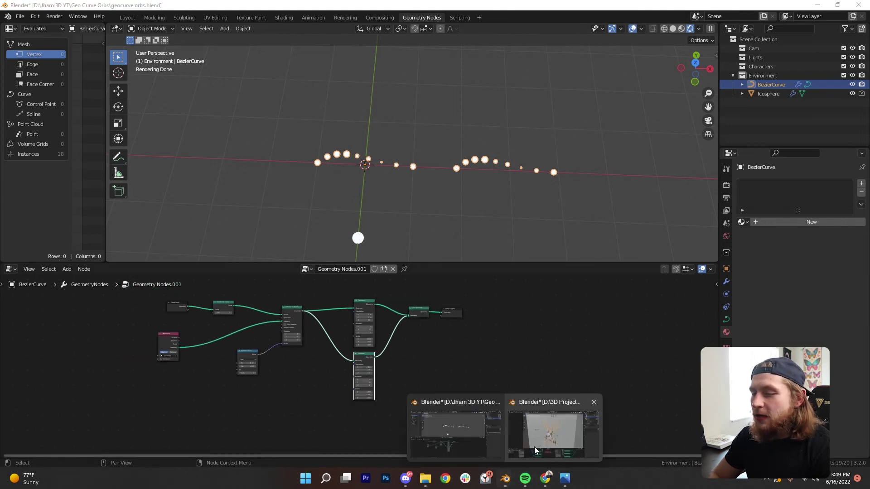
click(533, 442)
scroll(422, 416, down, 1)
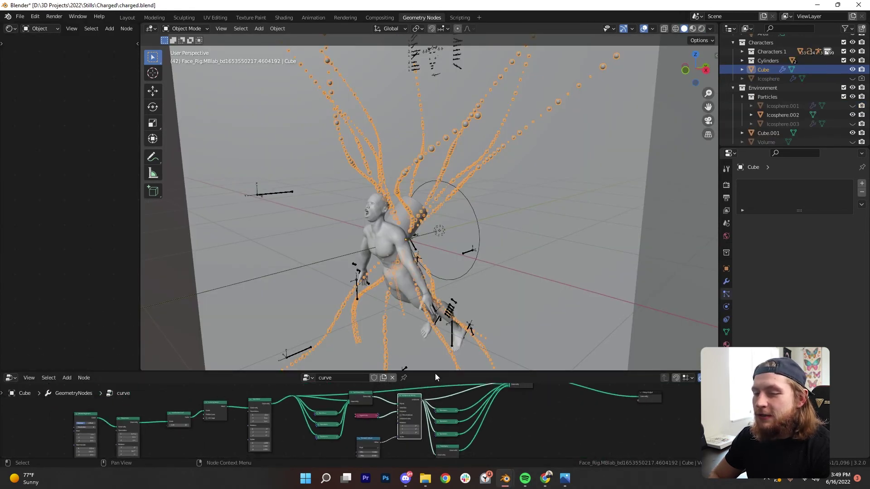
drag(440, 376, 439, 268)
scroll(344, 388, up, 2)
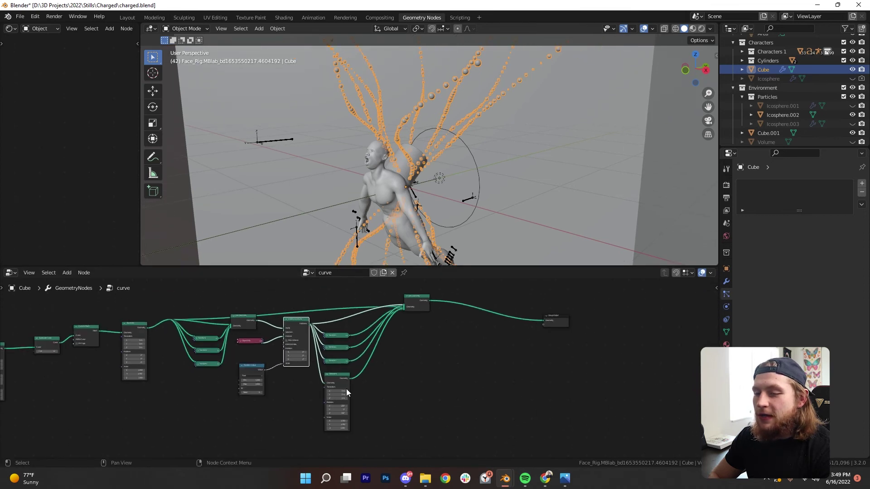
click(326, 373)
middle_drag(383, 161, 439, 178)
middle_drag(410, 361, 418, 375)
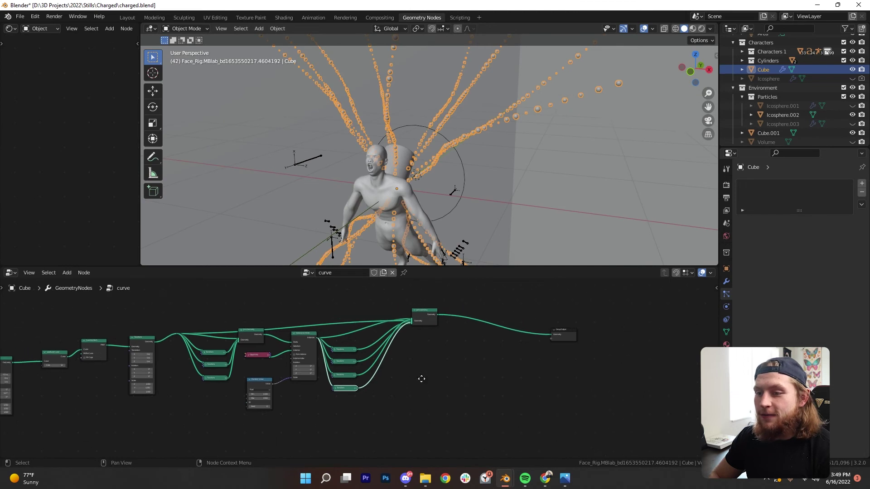
Return to geocurve orbs.blend and remove both Transform nodes and the Join Geometry node while keeping the geometry links connected
middle_drag(467, 221, 434, 220)
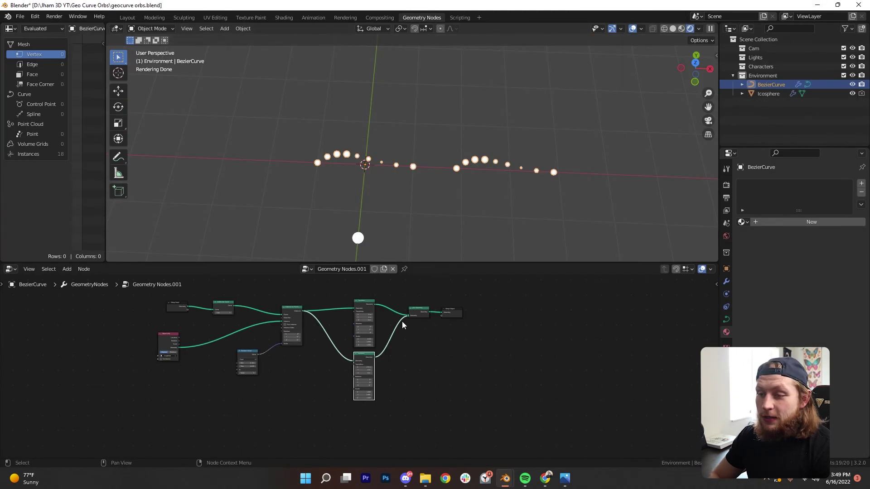
middle_drag(402, 321, 423, 358)
scroll(422, 358, up, 1)
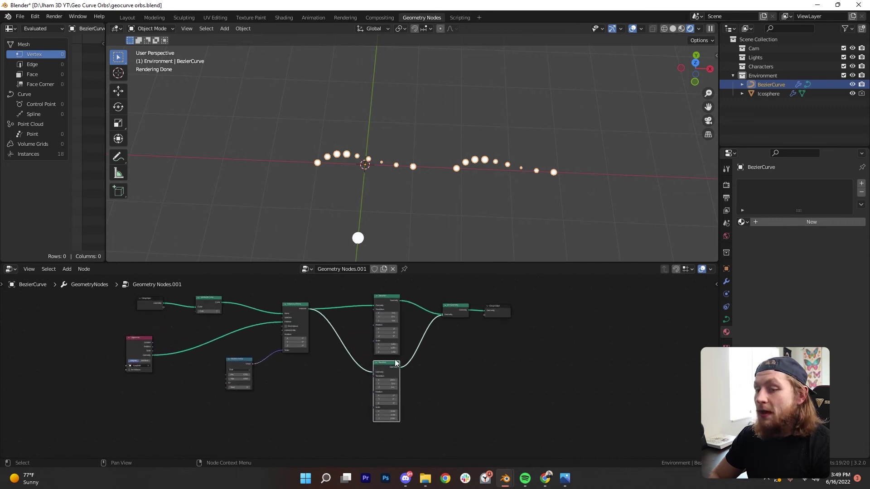
key(ctrl+x)
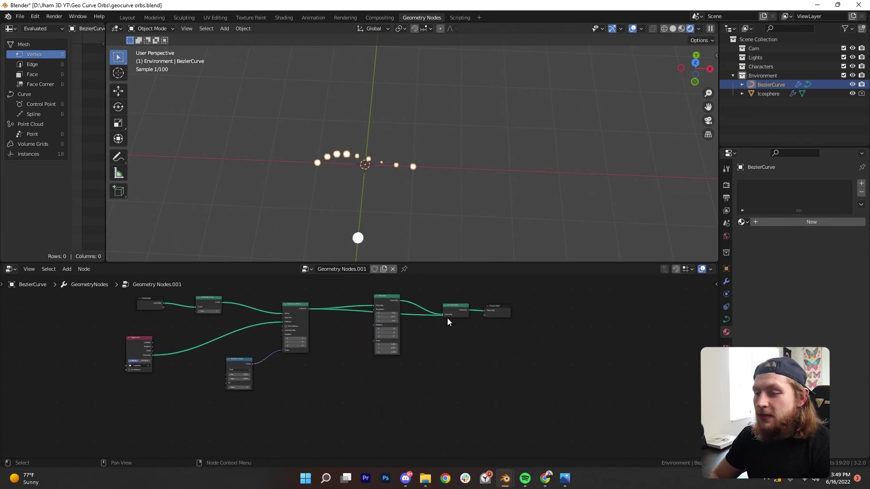
click(456, 311)
key(ctrl+x)
drag(385, 297, 383, 298)
key(ctrl+x)
Move the Group Output node close to Instance on Points and shift Group Input farther left of Subdivide Curve
middle_drag(384, 303, 434, 349)
drag(543, 341, 412, 342)
middle_drag(299, 341, 420, 364)
scroll(321, 381, up, 3)
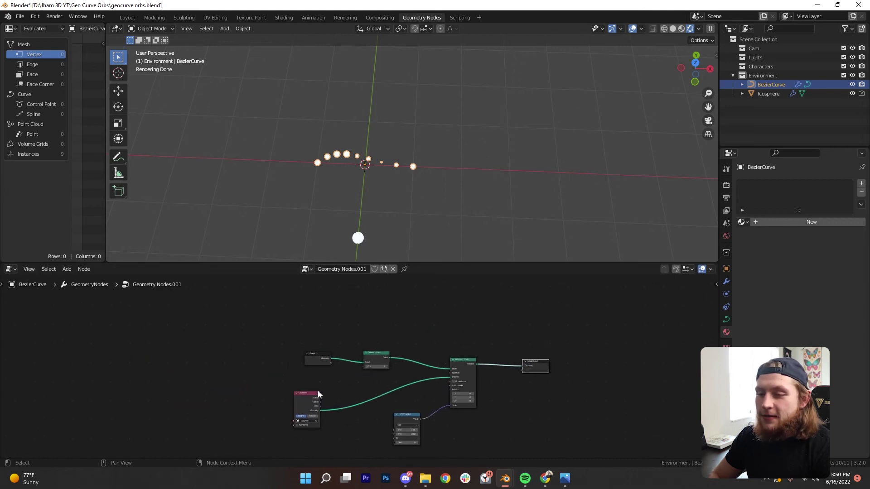
drag(323, 357, 300, 353)
middle_drag(434, 370, 339, 340)
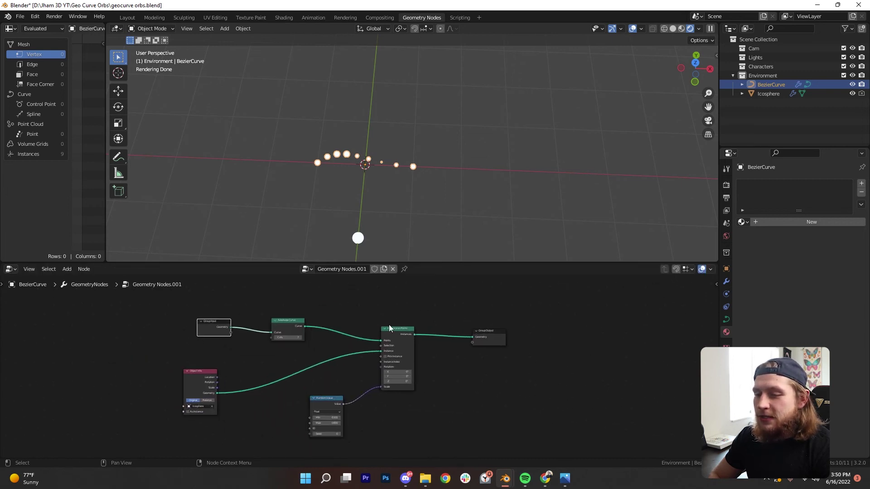
scroll(335, 342, up, 1)
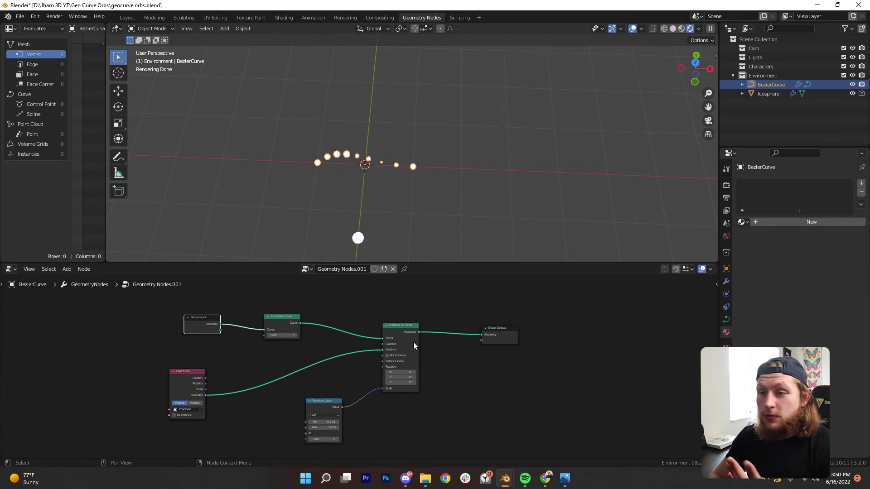
middle_drag(270, 325, 281, 334)
middle_drag(421, 235, 477, 163)
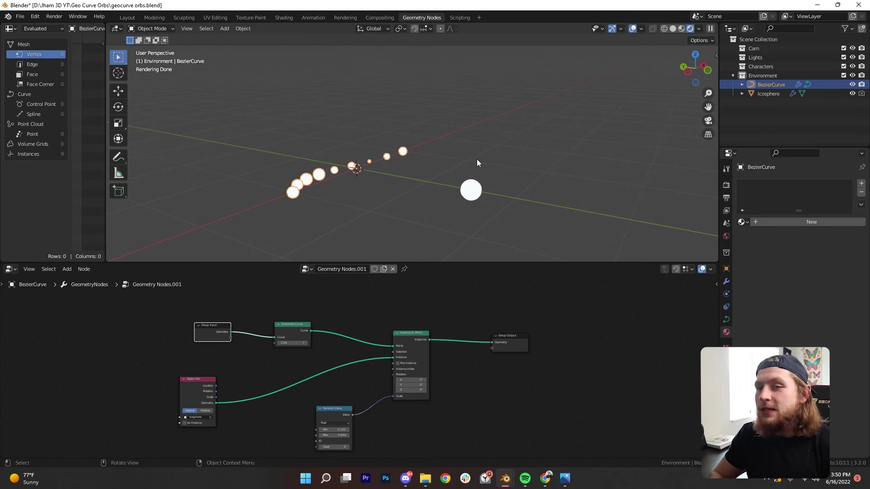
key(shift+a)
mouse_move(476, 159)
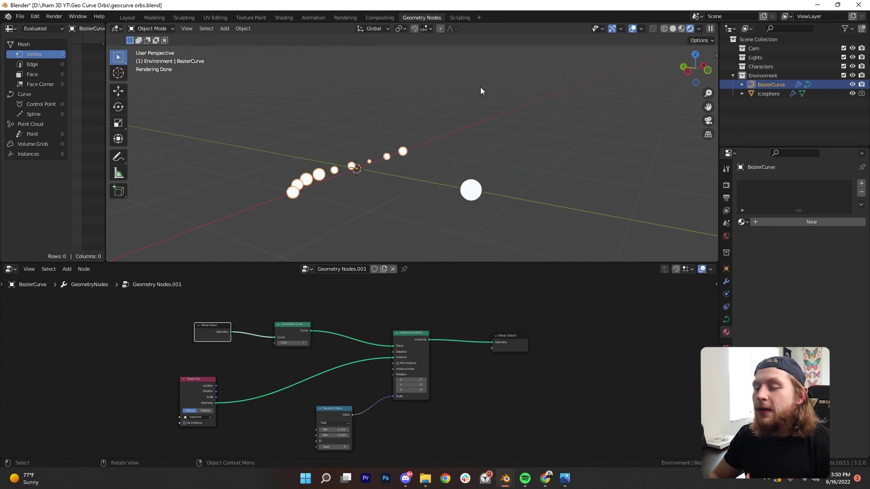
Put the BezierCurve into Edit Mode and maximize the 3D viewport
middle_drag(444, 142, 365, 120)
key(Tab)
middle_drag(481, 132, 520, 136)
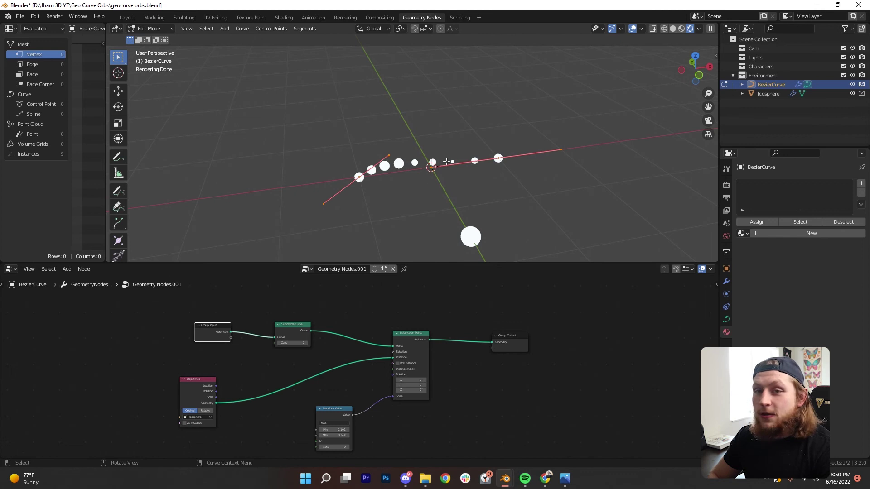
scroll(491, 161, down, 1)
middle_drag(457, 171, 448, 159)
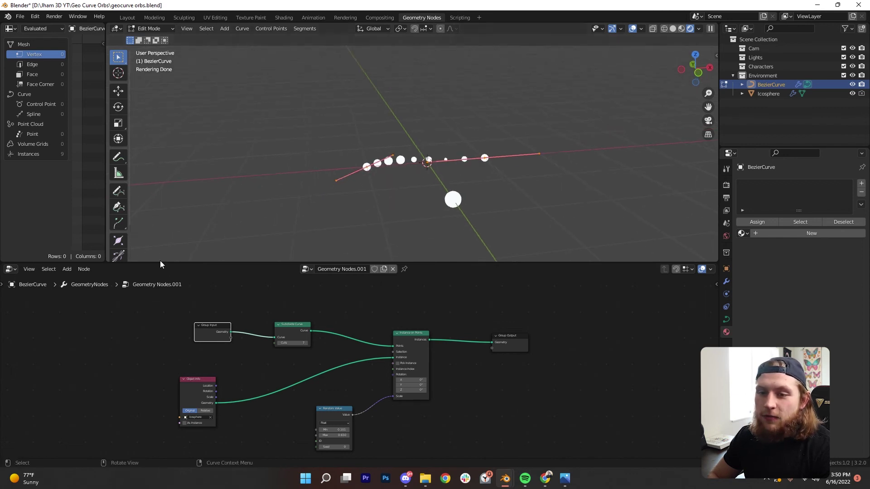
key(ctrl+space)
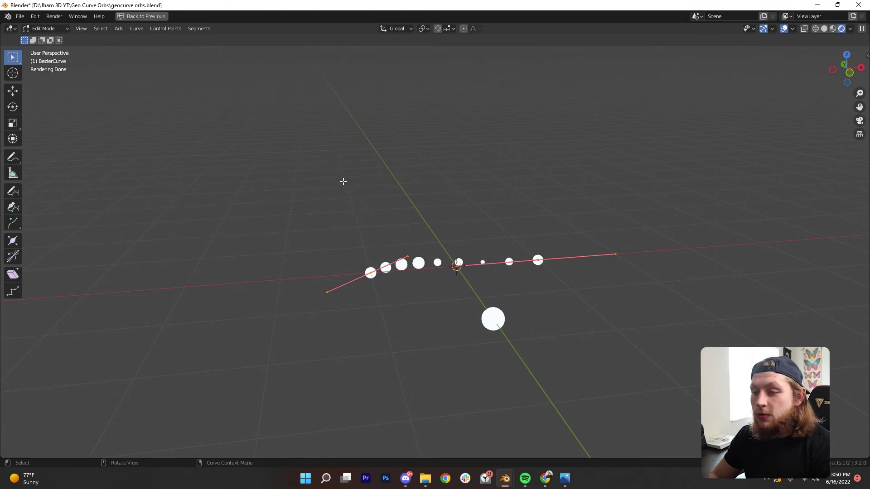
middle_drag(354, 180, 344, 249)
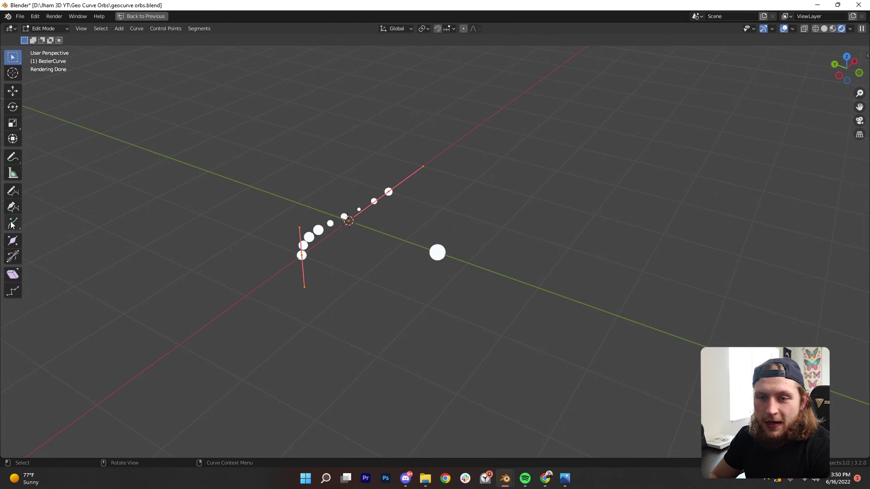
With the curve Draw tool in top view, draw a wavy S-shaped strand below the original row of orbs
click(13, 191)
middle_drag(70, 190, 380, 222)
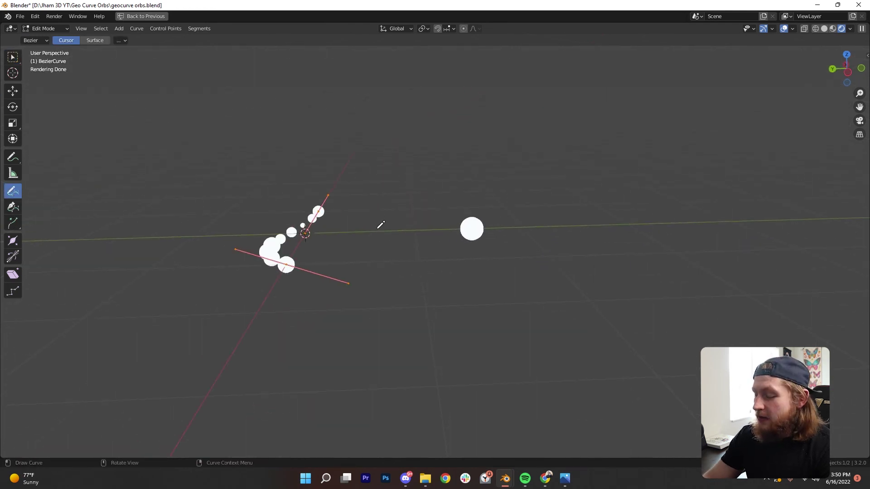
key(KP_7)
scroll(390, 190, down, 3)
shift+middle_drag(438, 203, 431, 235)
scroll(425, 237, up, 1)
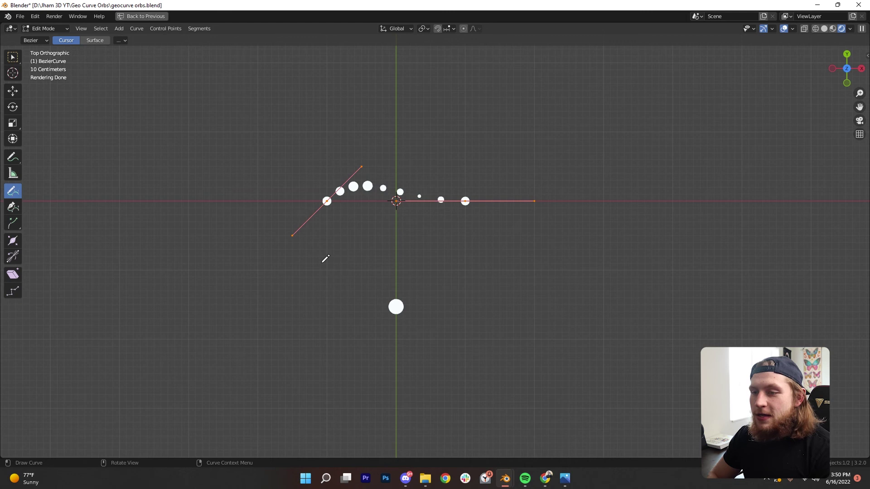
drag(540, 257, 569, 238)
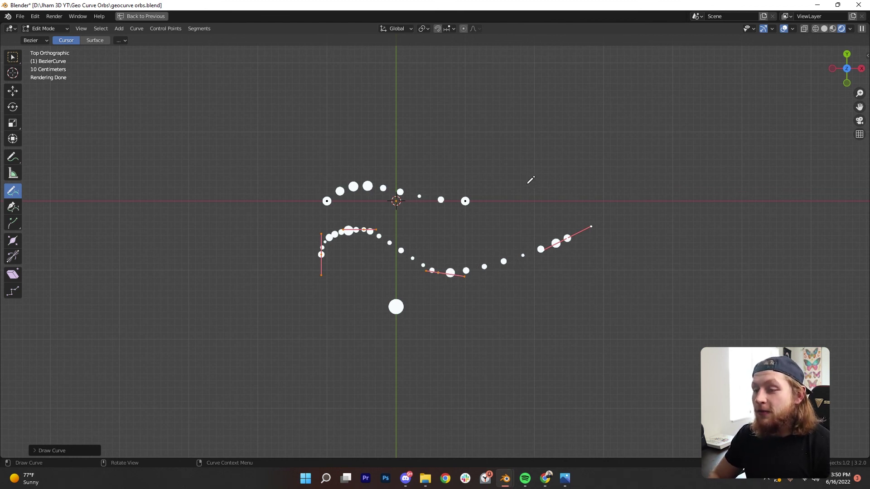
Draw several more freehand curves across the empty area around the existing orb strands
scroll(422, 165, down, 1)
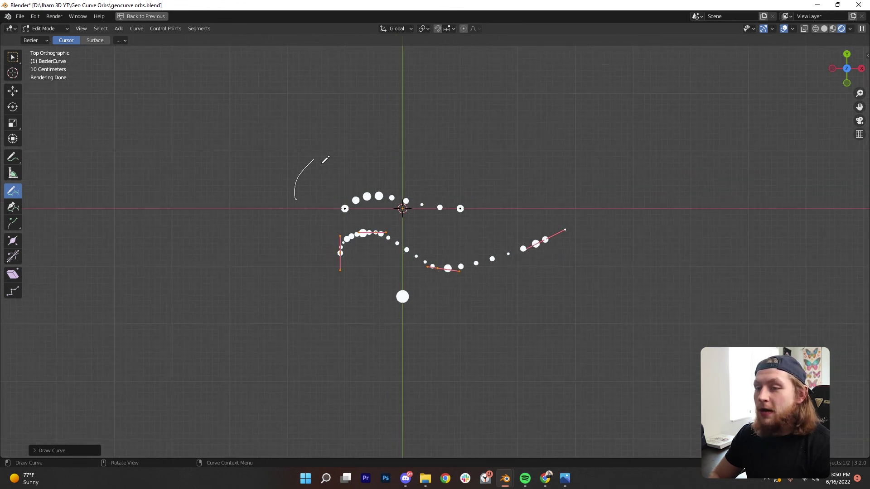
mouse_move(343, 158)
mouse_down()
mouse_move(528, 116)
mouse_move(332, 62)
mouse_move(562, 56)
mouse_up()
scroll(553, 155, down, 4)
shift+middle_drag(553, 155, 544, 219)
mouse_move(374, 198)
mouse_down()
mouse_move(492, 177)
mouse_move(474, 71)
mouse_move(561, 55)
mouse_up()
shift+middle_drag(609, 140, 596, 229)
scroll(414, 159, down, 5)
mouse_move(410, 141)
mouse_down()
mouse_move(313, 250)
mouse_move(255, 385)
mouse_up()
mouse_move(556, 129)
mouse_down()
mouse_move(594, 236)
mouse_move(628, 393)
mouse_up()
Undo the freehand curve strokes and return to Object Mode in the regular multi-editor layout
scroll(622, 297, down, 3)
scroll(621, 293, up, 2)
key(ctrl+z)
key(ctrl+z)
key(ctrl+z)
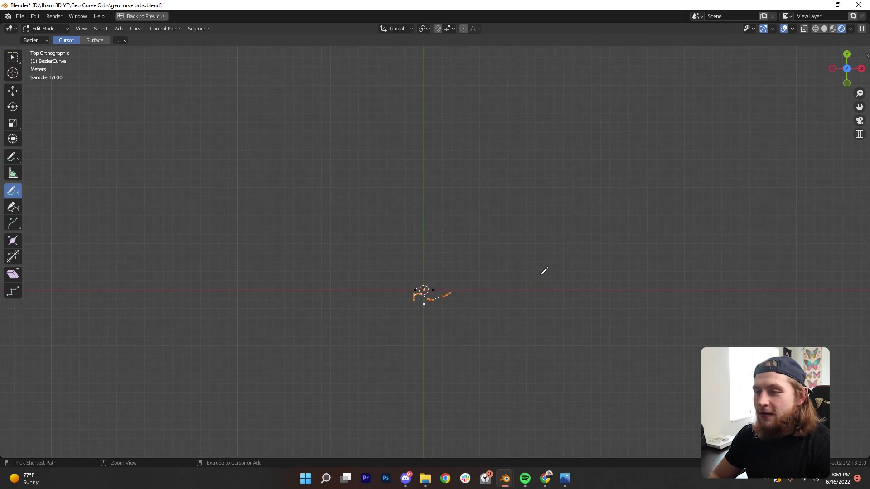
key(Tab)
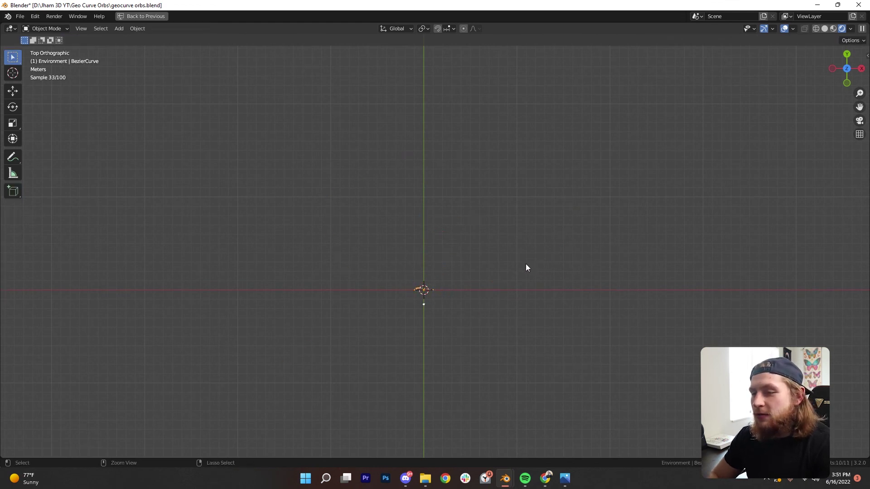
key(ctrl+space)
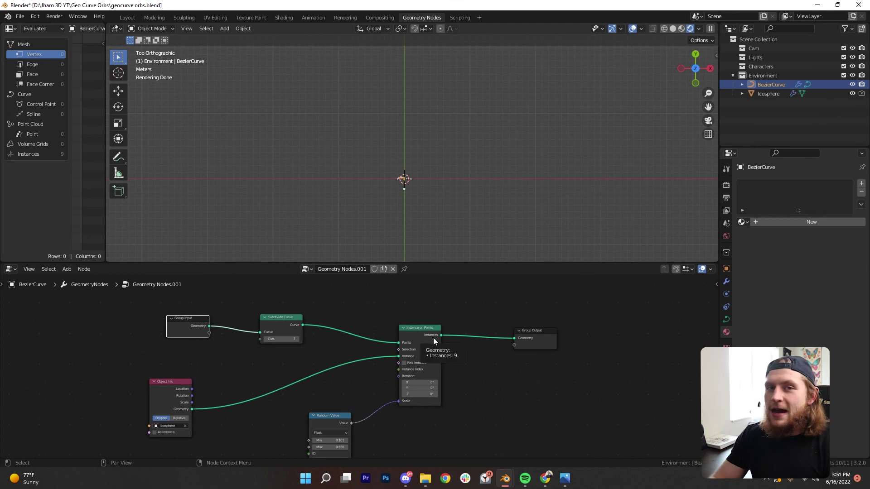